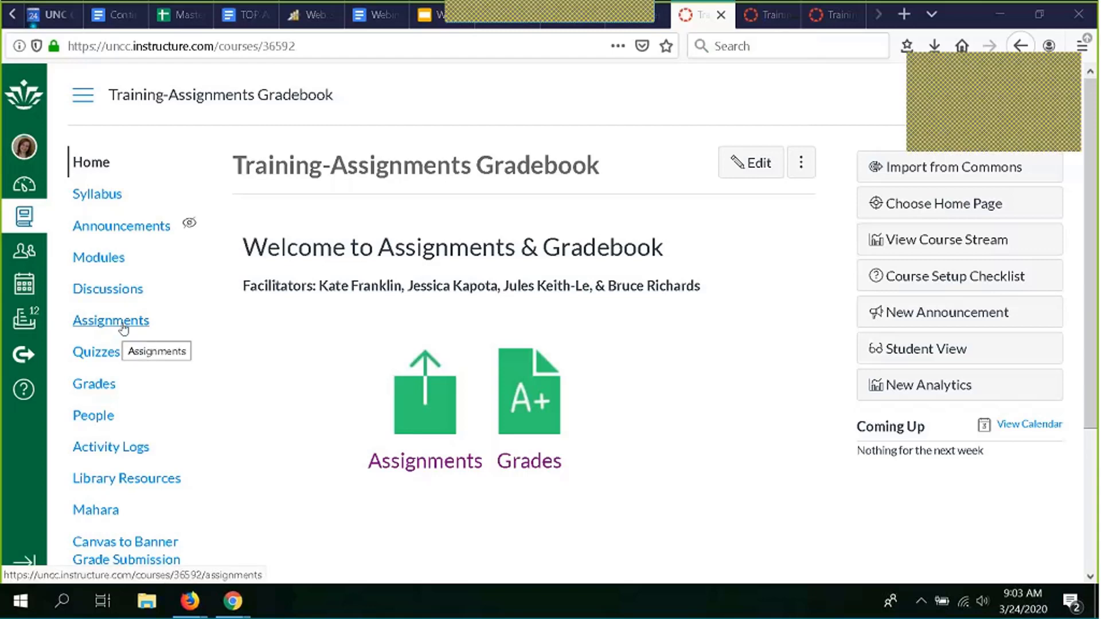
- Open the Training-Assignments course's Assignments list and browse its assignments, including Mid-term quiz
left_click(124, 328)
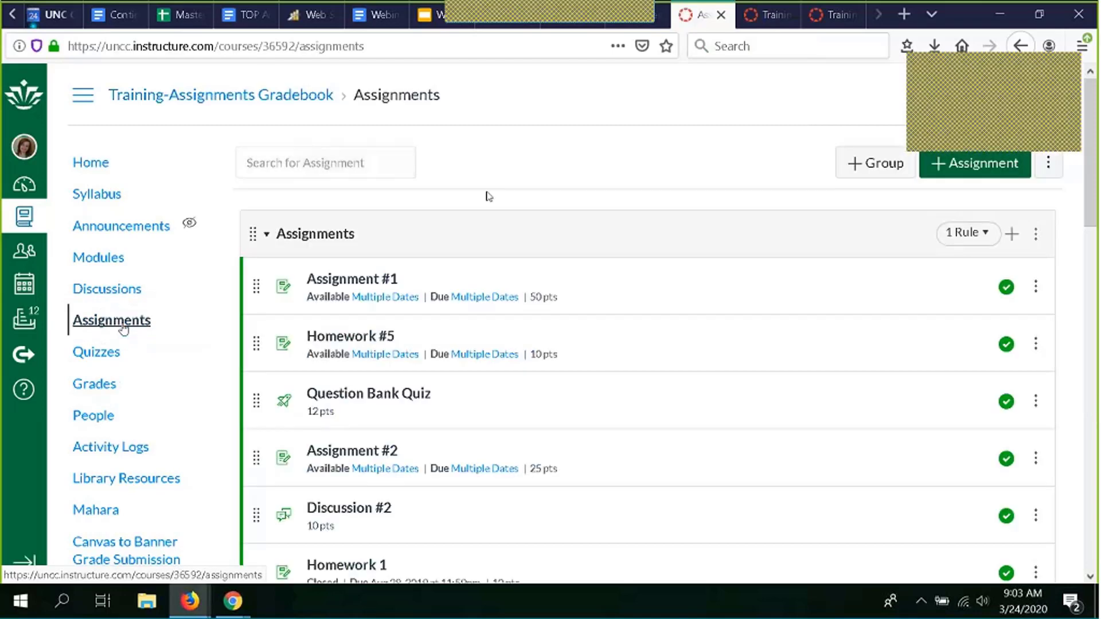
scroll(486, 196, "down", 6)
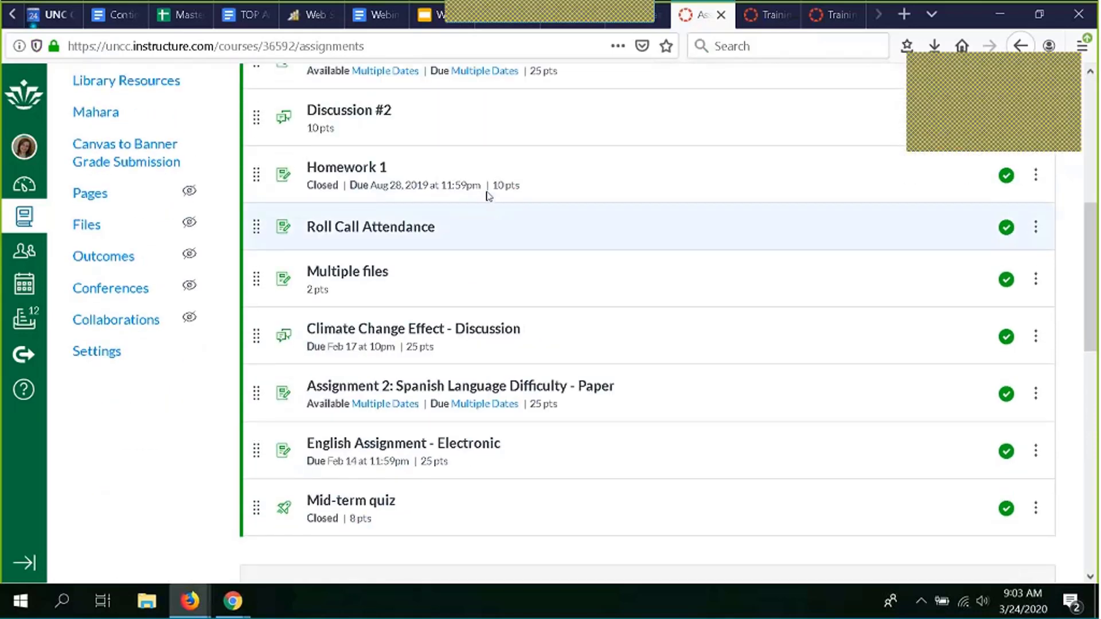
scroll(487, 196, "up", 7)
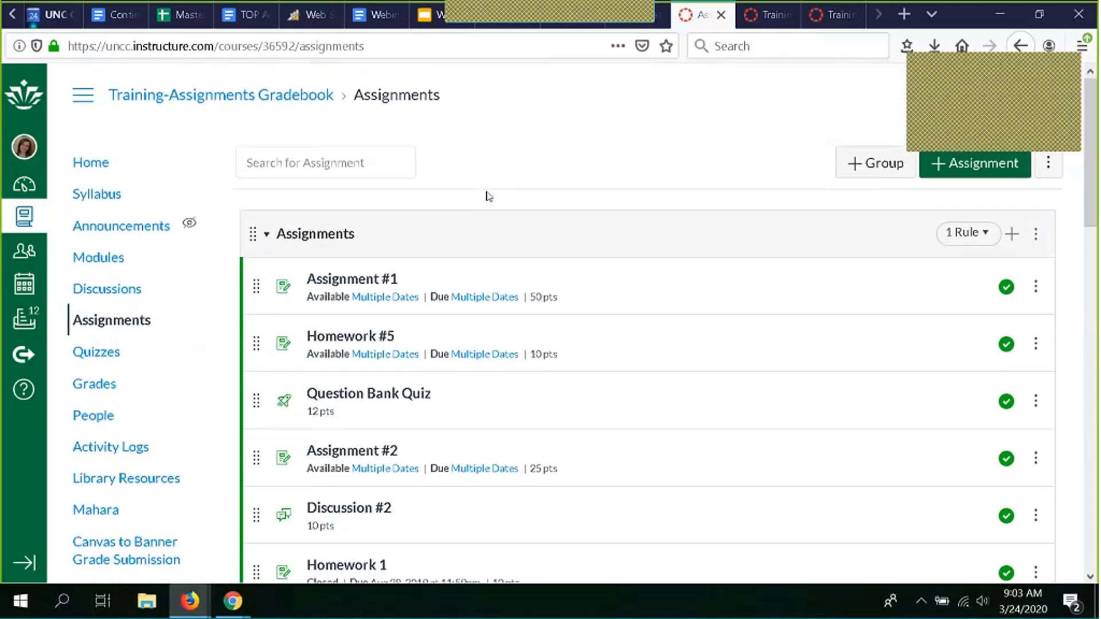
left_click_drag(1000, 66, 995, 16)
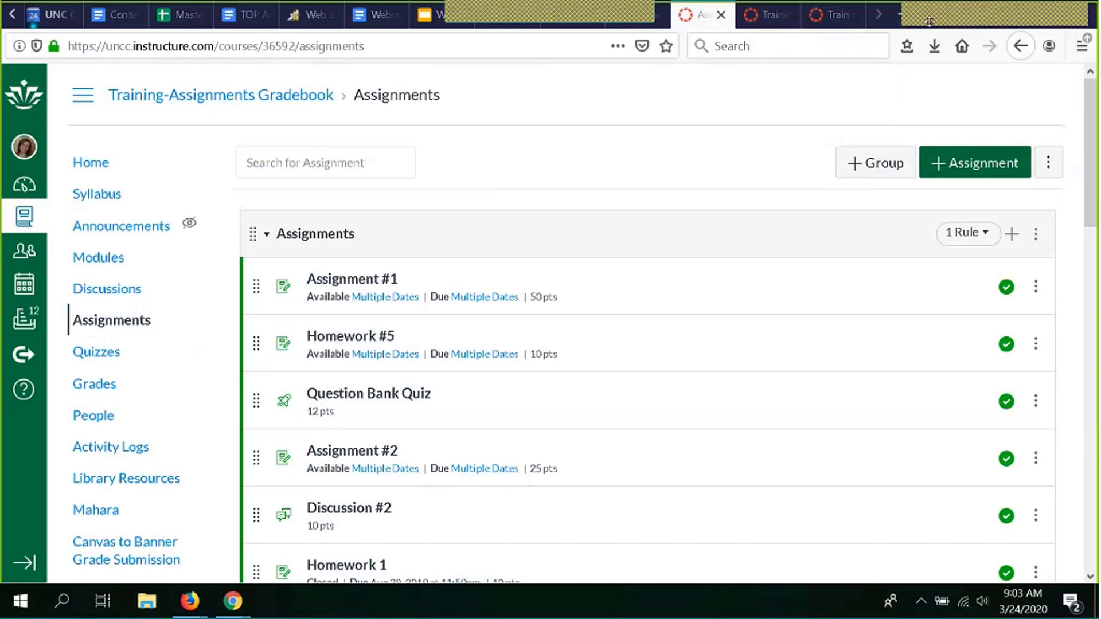
- Create a new assignment named 'Homework - reading 1' with description 'instructions....'
left_click(978, 172)
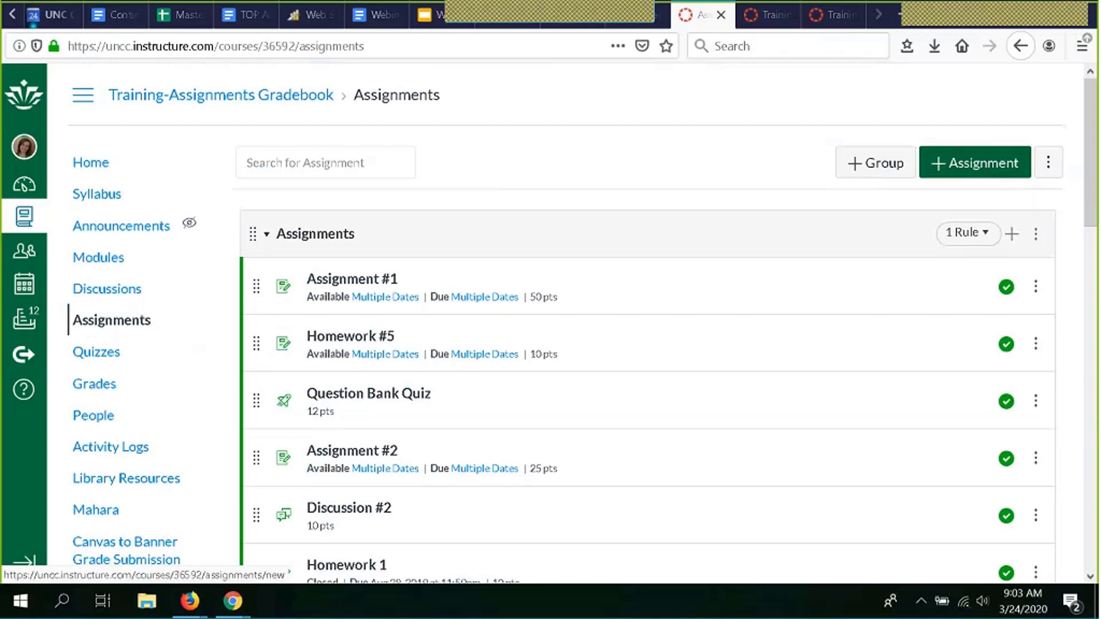
left_click(987, 163)
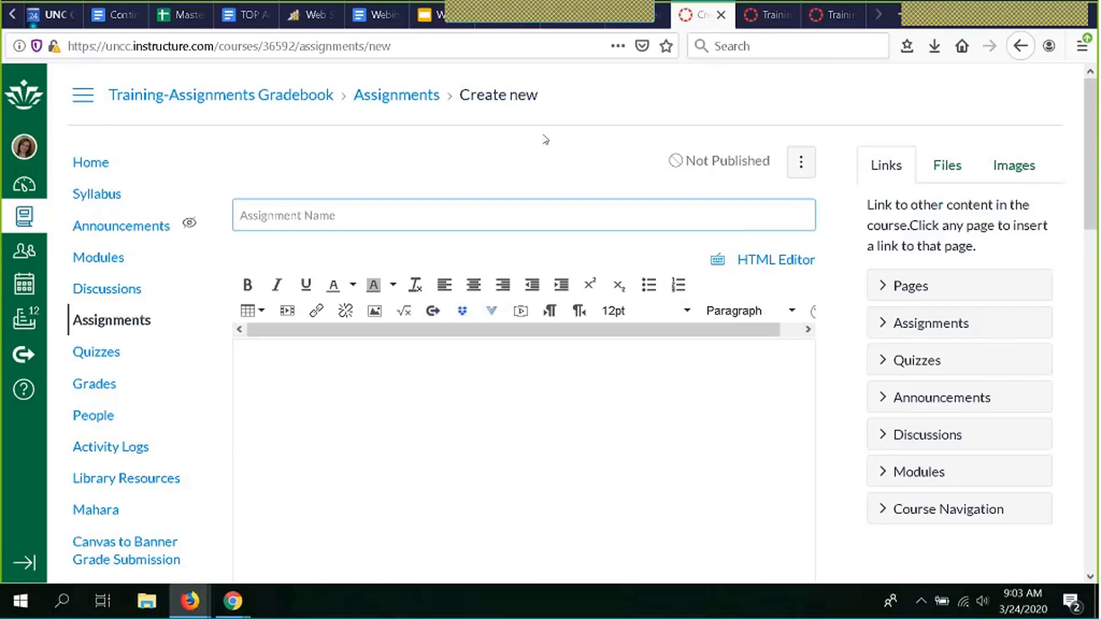
type("Homework")
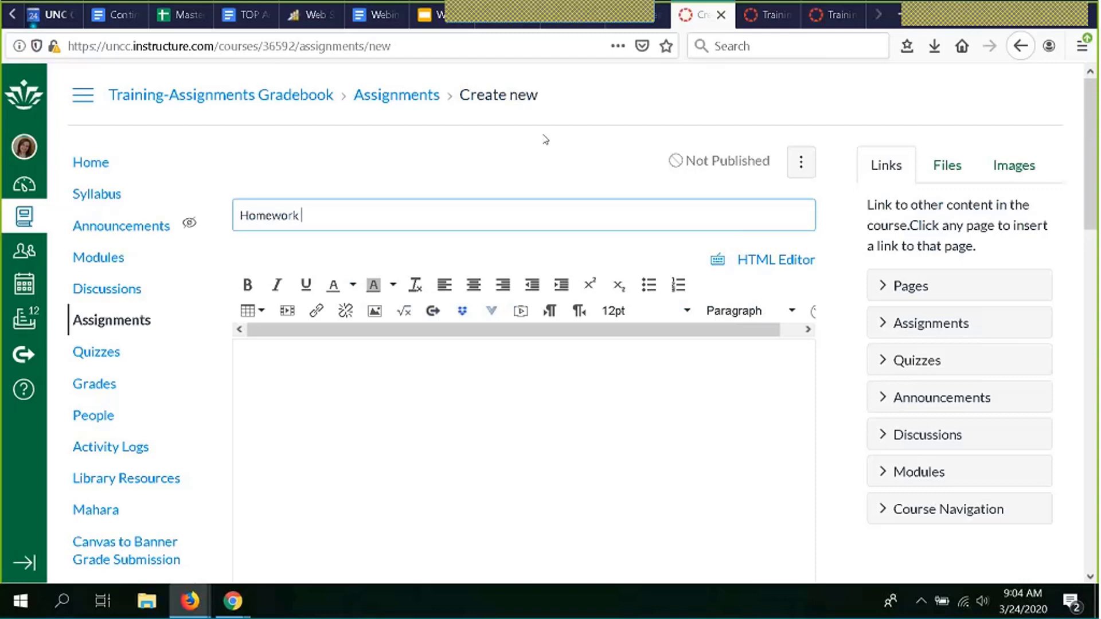
type(" - reading 1")
key("Tab")
type("instr")
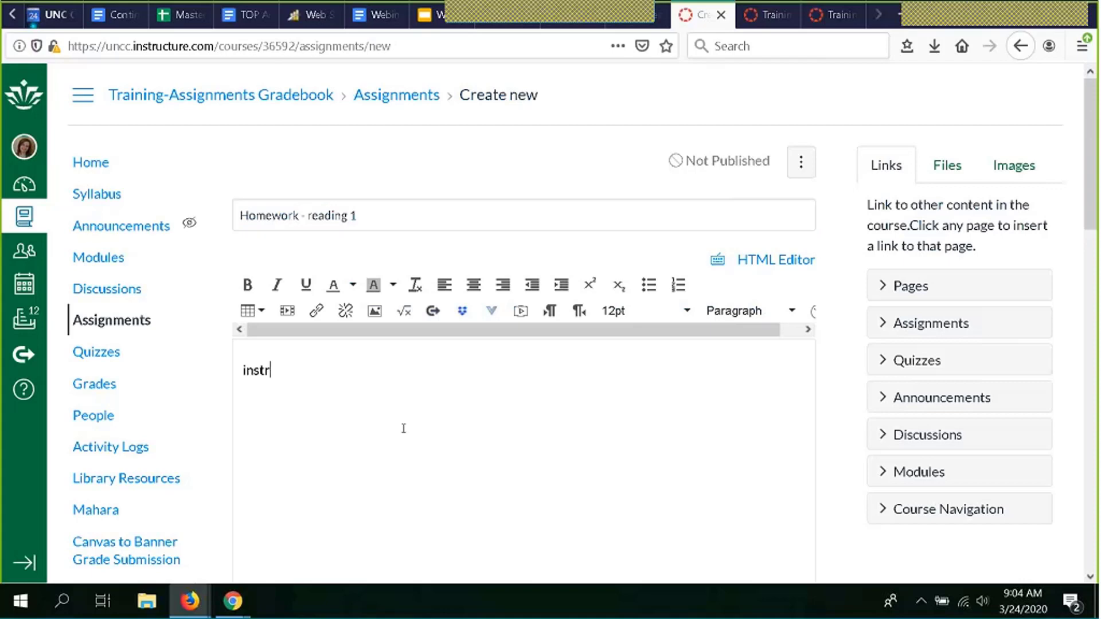
type("uctions....")
- Set the new assignment's point value to 10
scroll(403, 428, "down", 2)
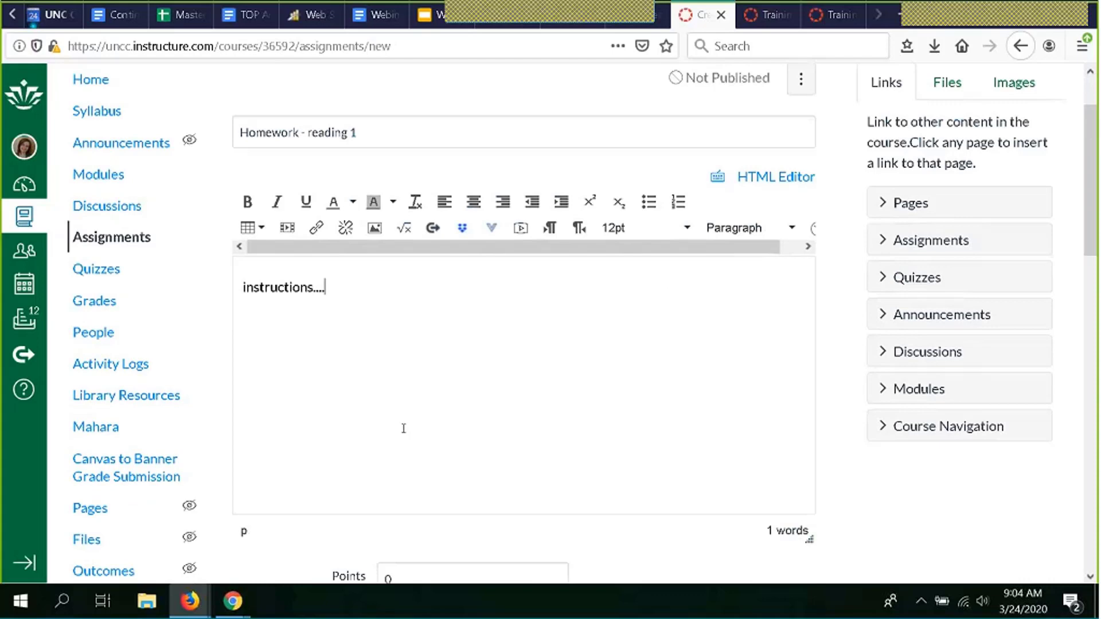
scroll(404, 428, "down", 3)
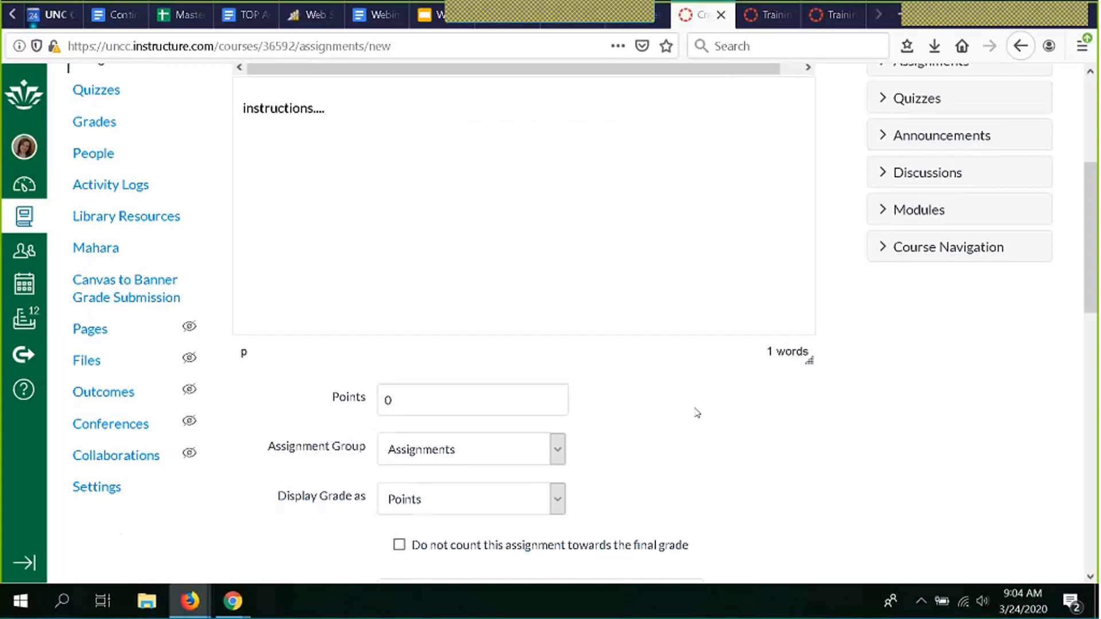
scroll(676, 400, "down", 3)
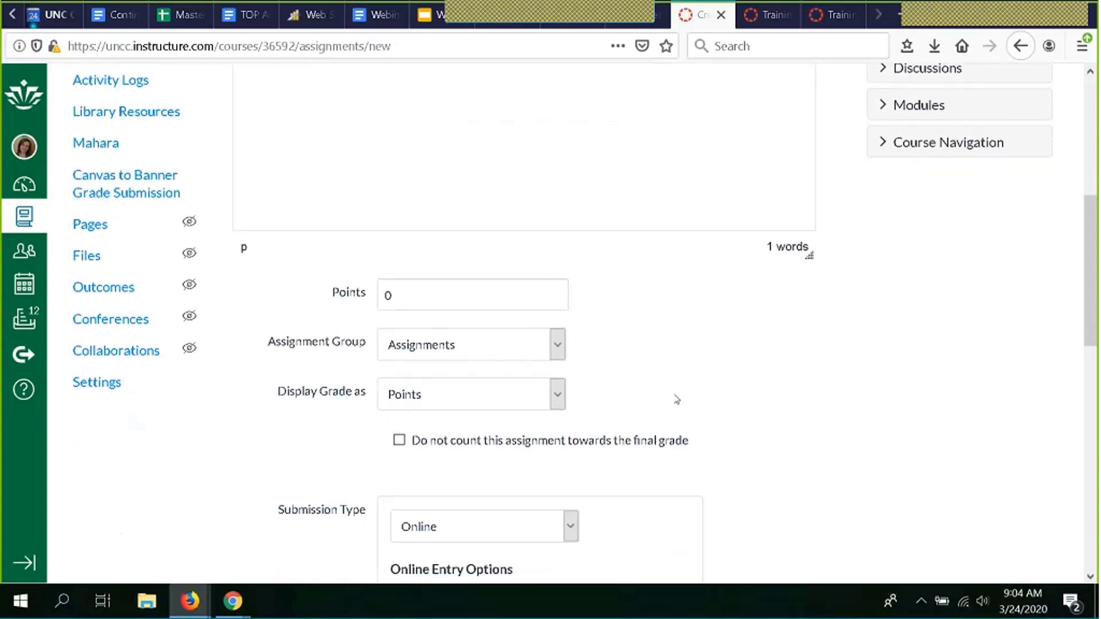
scroll(677, 400, "down", 3)
left_click(439, 192)
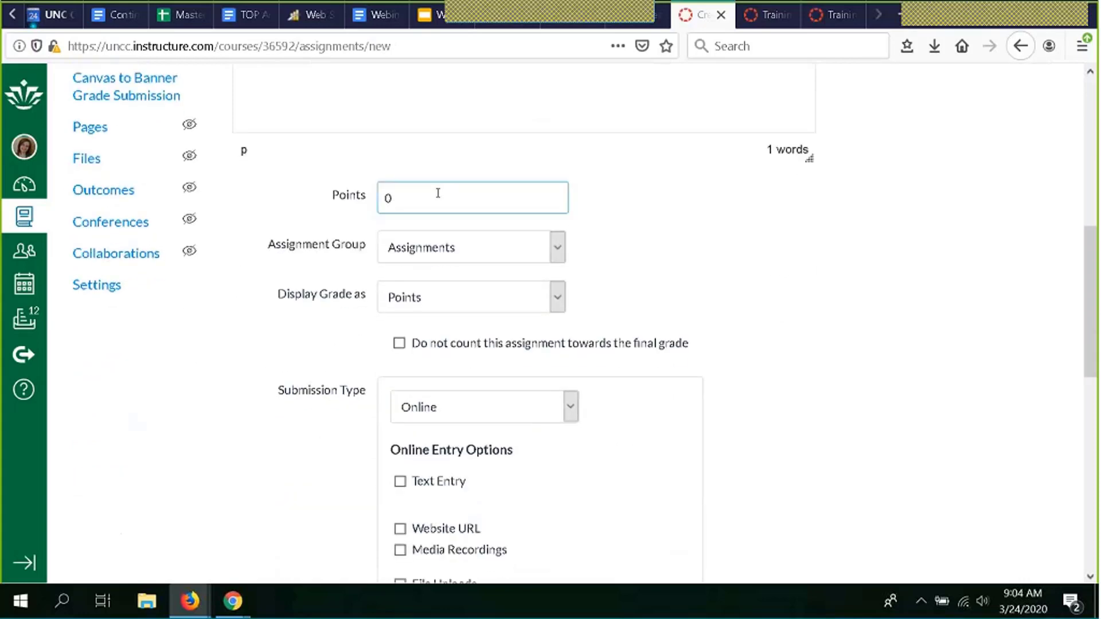
key("BackSpace")
type("1")
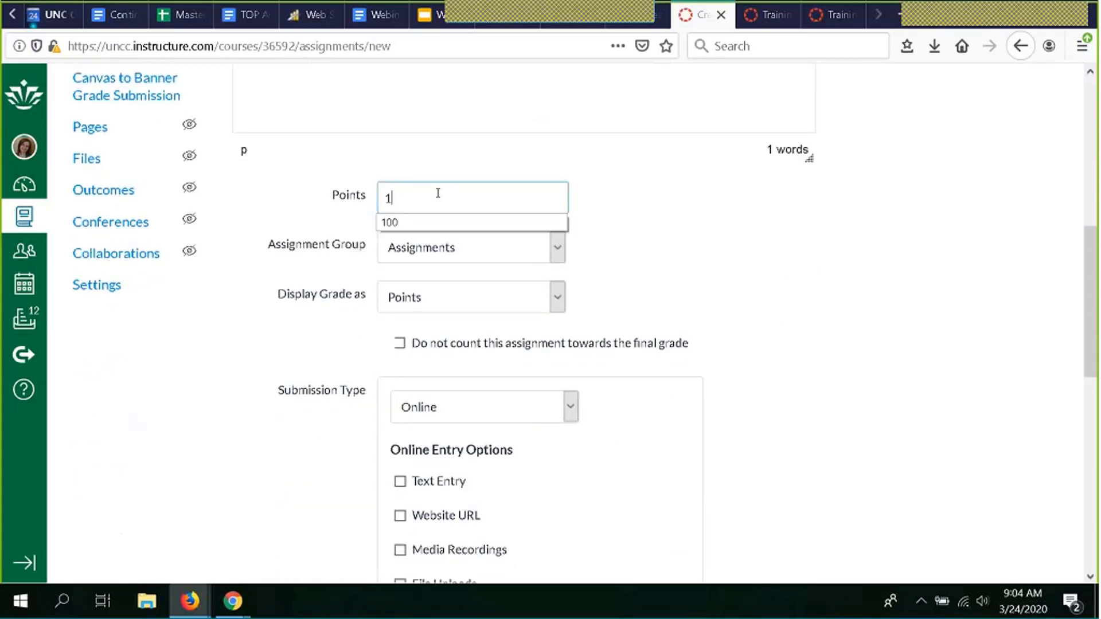
type("0")
left_click(706, 221)
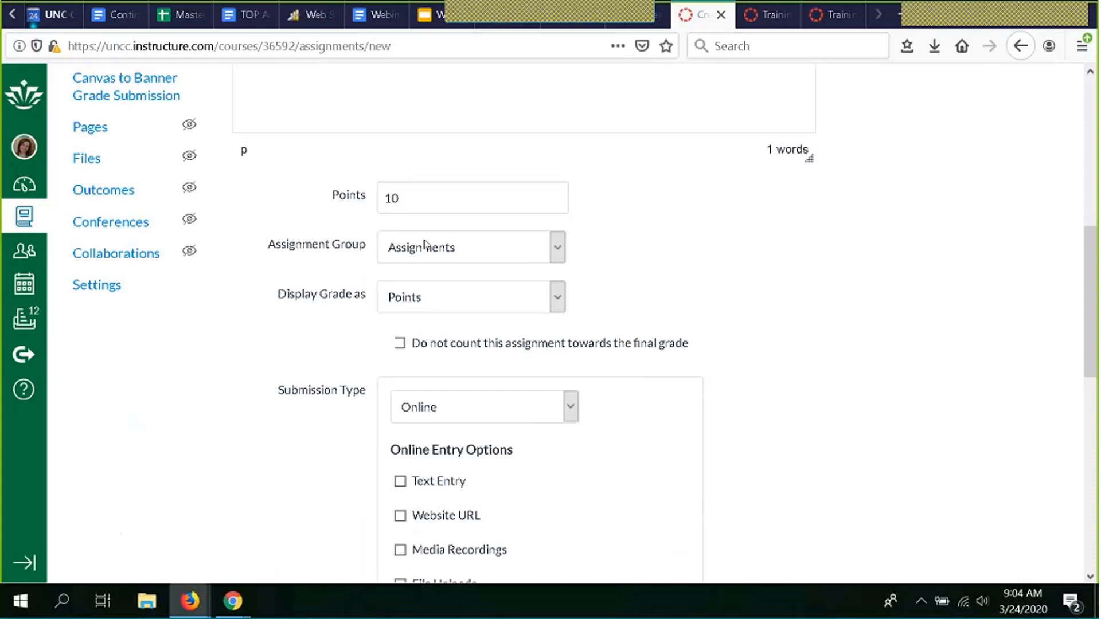
- Leave the assignment group set to Assignments
left_click(559, 253)
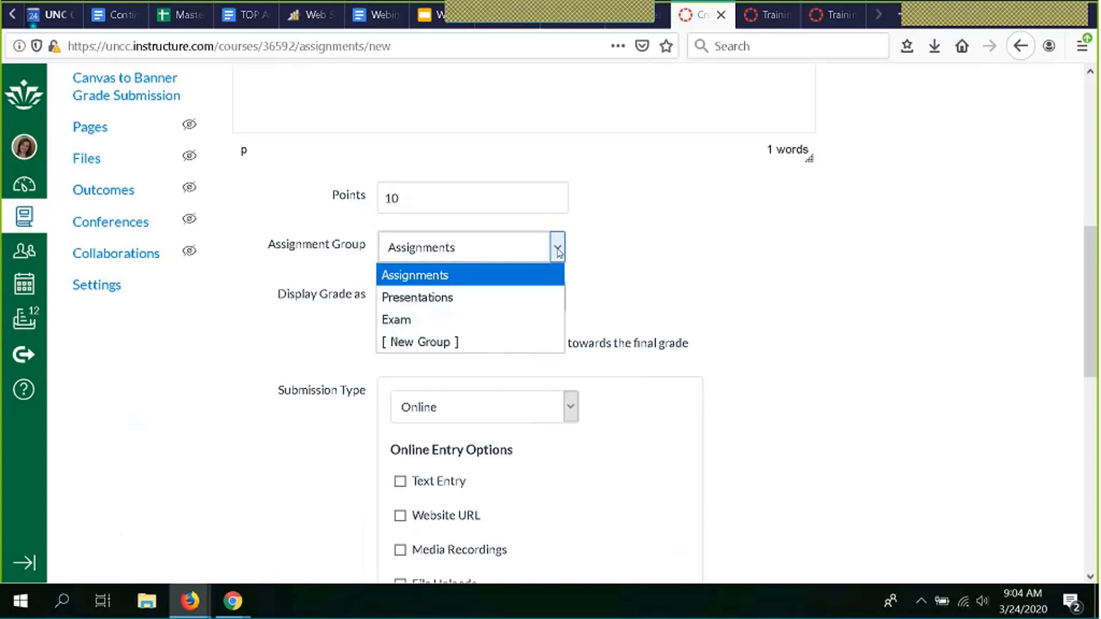
left_click(558, 253)
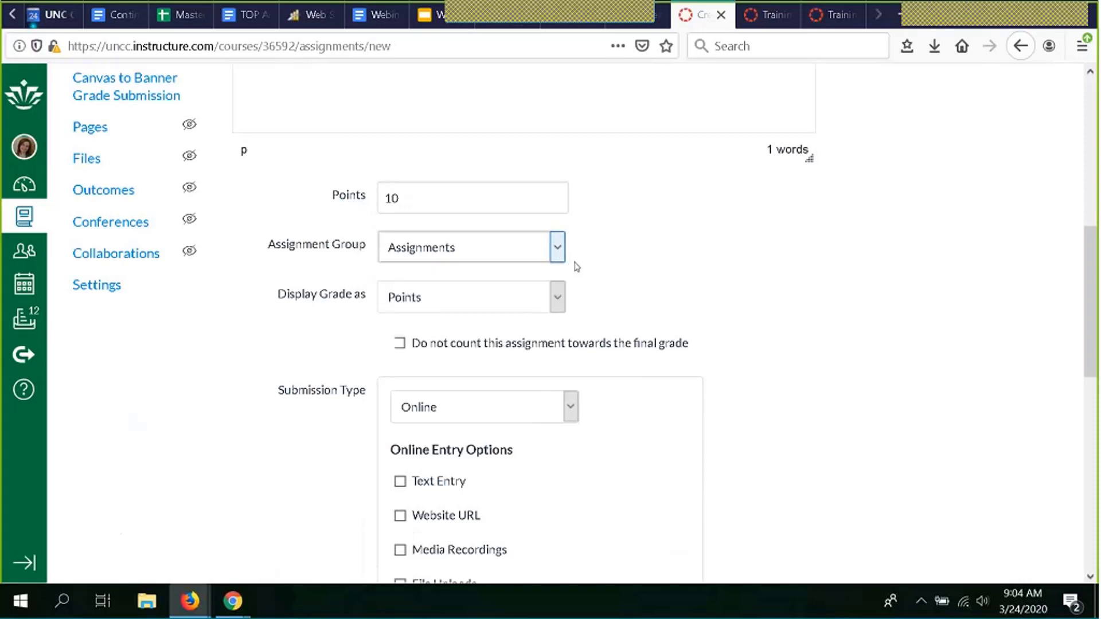
scroll(591, 252, "down", 1)
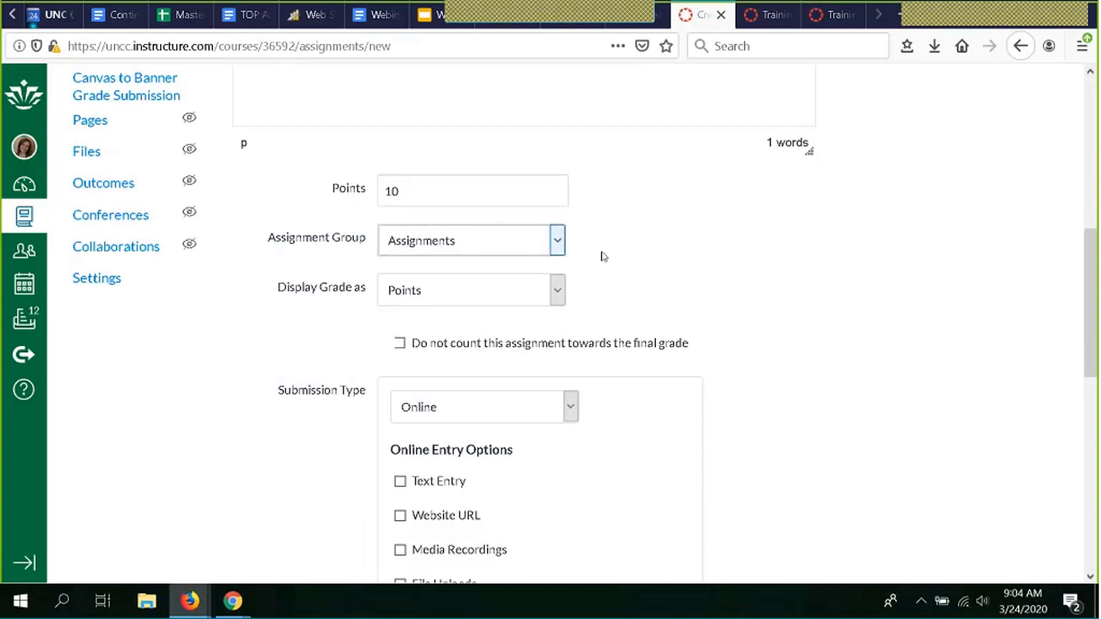
scroll(602, 254, "down", 3)
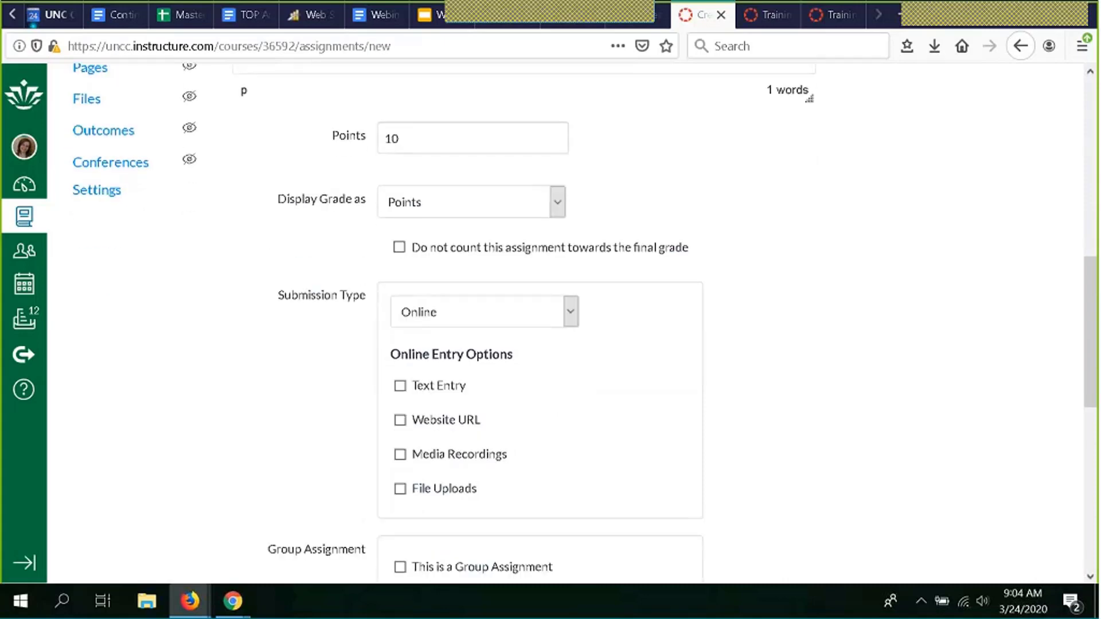
left_click(557, 202)
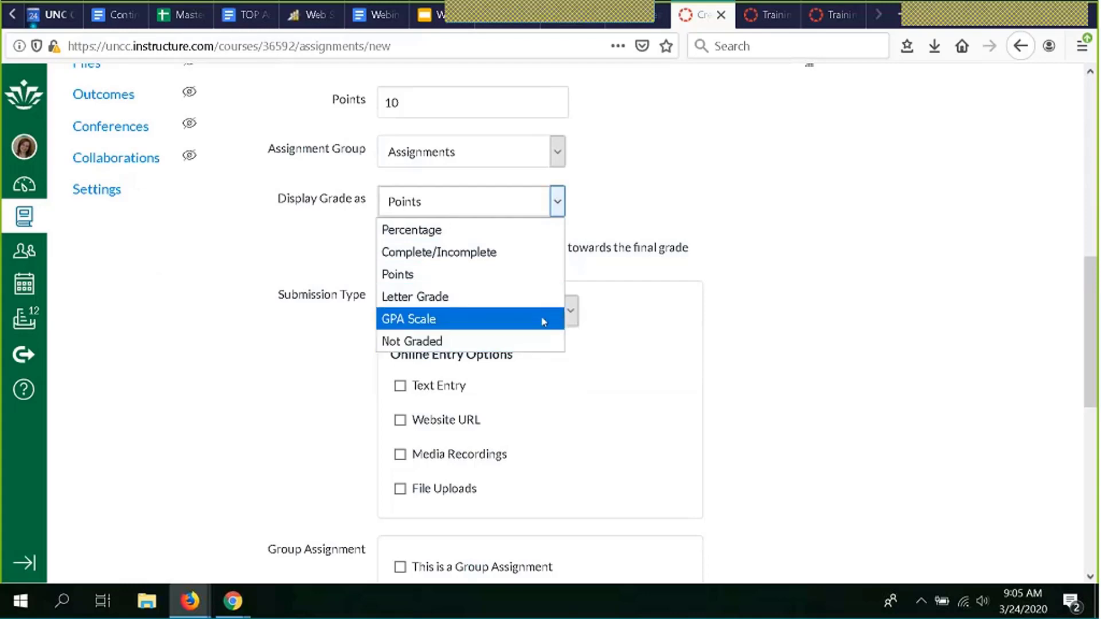
left_click(480, 273)
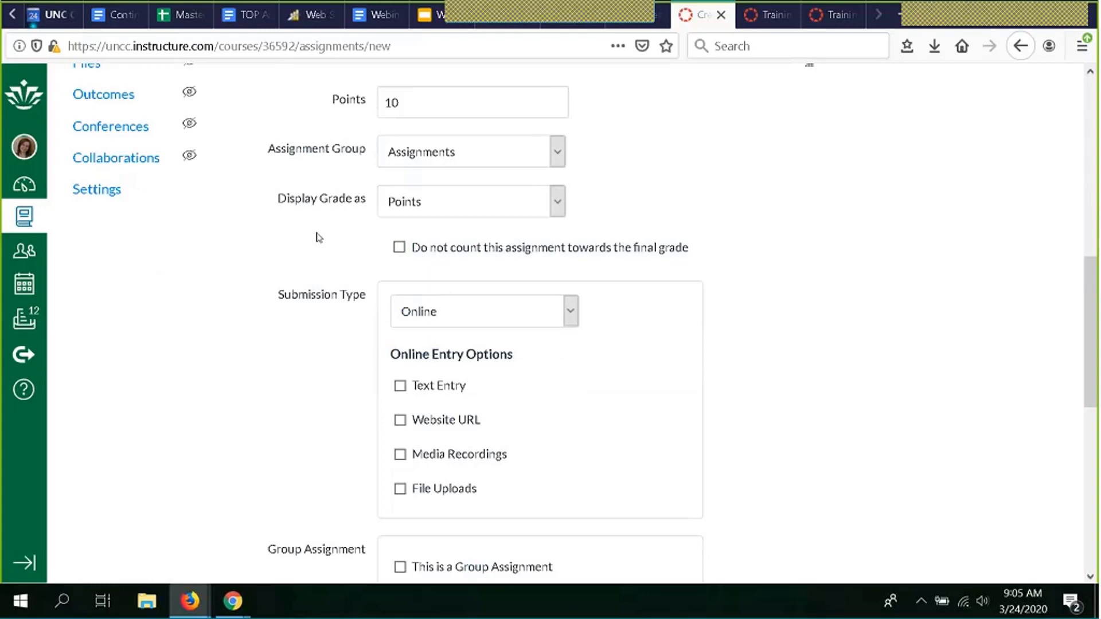
left_click(556, 202)
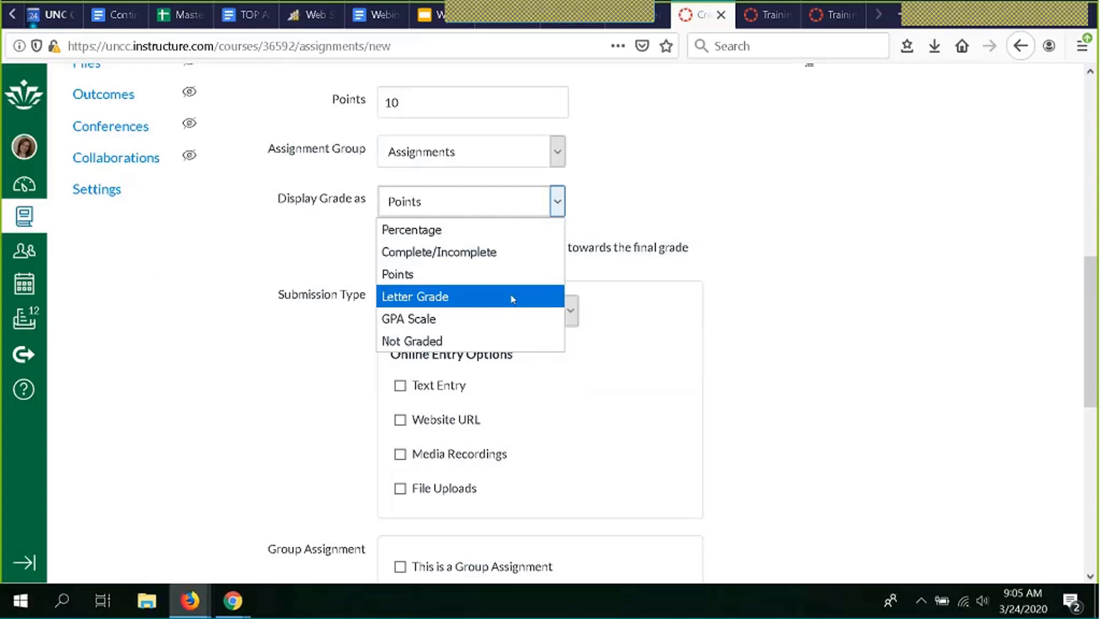
left_click(671, 205)
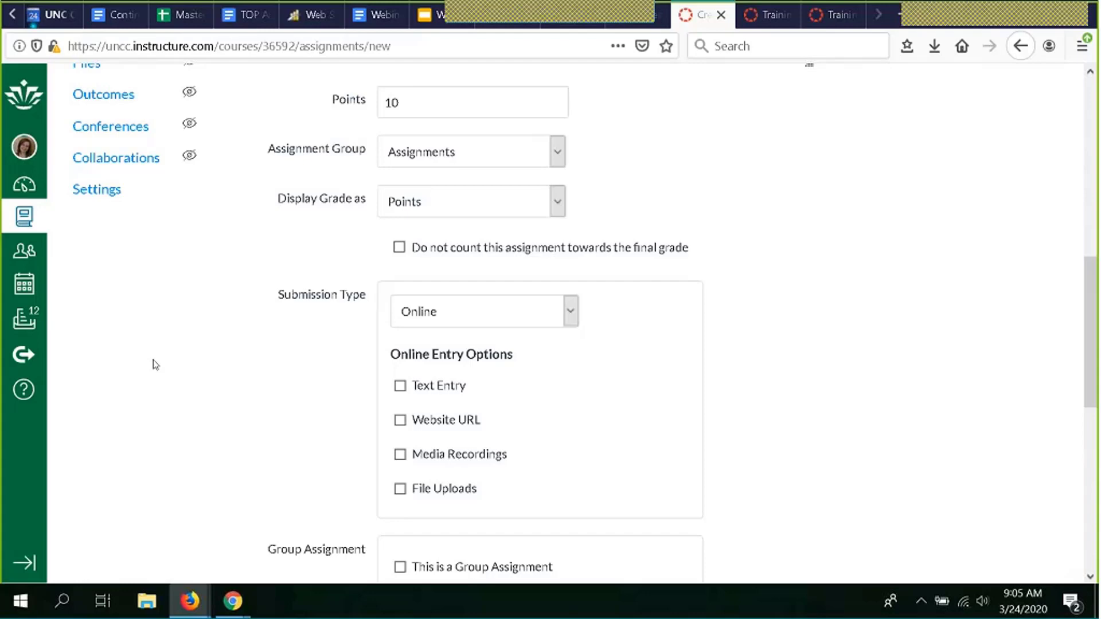
left_click(23, 390)
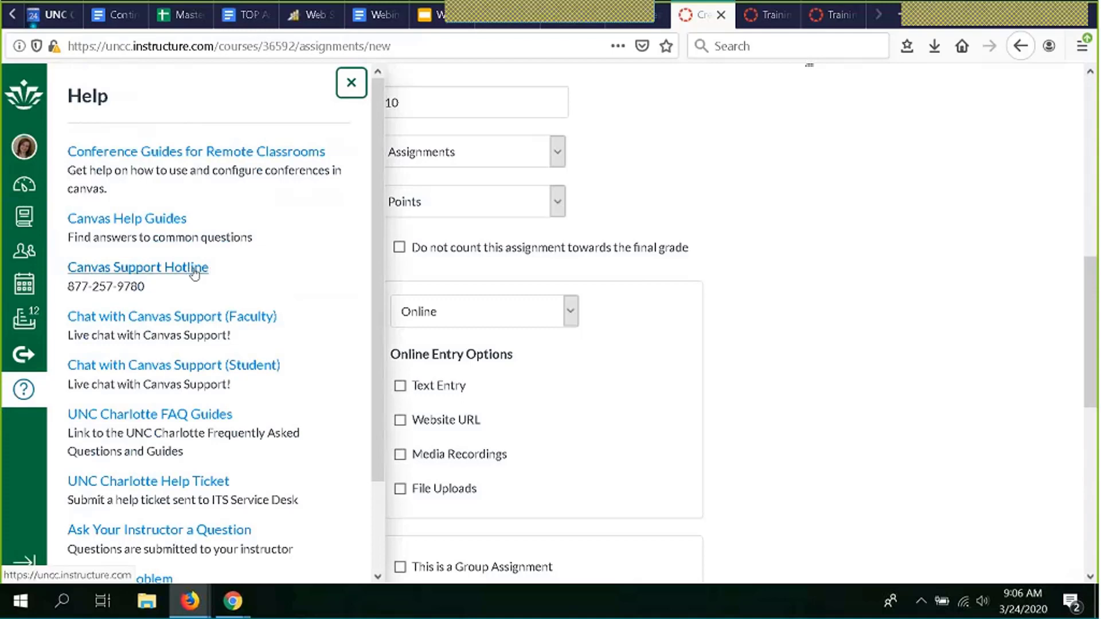
left_click(352, 83)
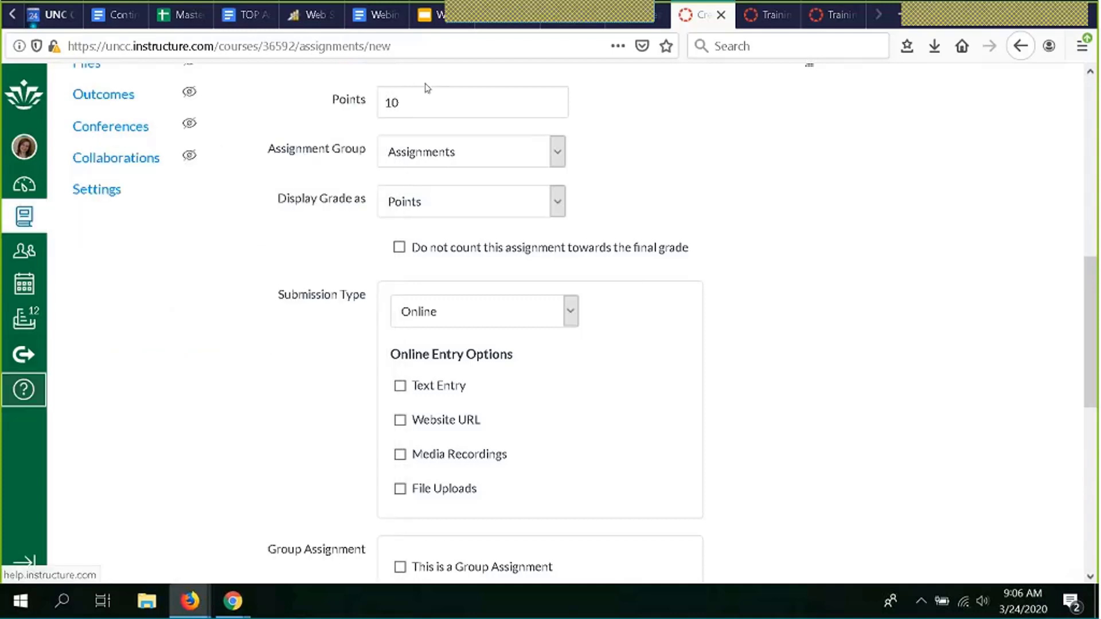
scroll(654, 195, "up", 3)
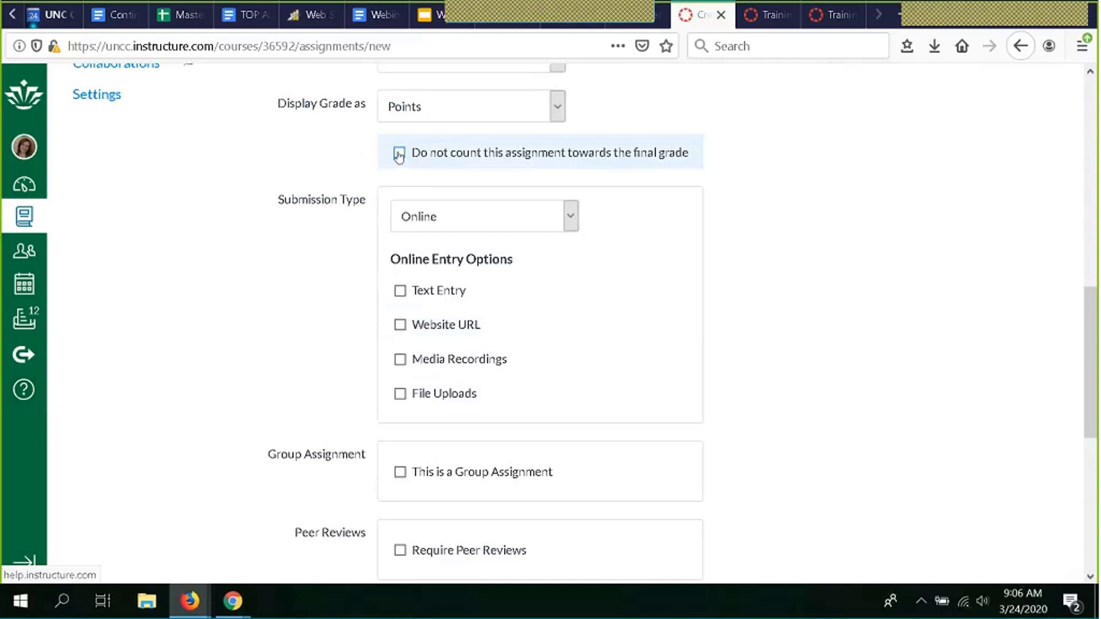
left_click(399, 154)
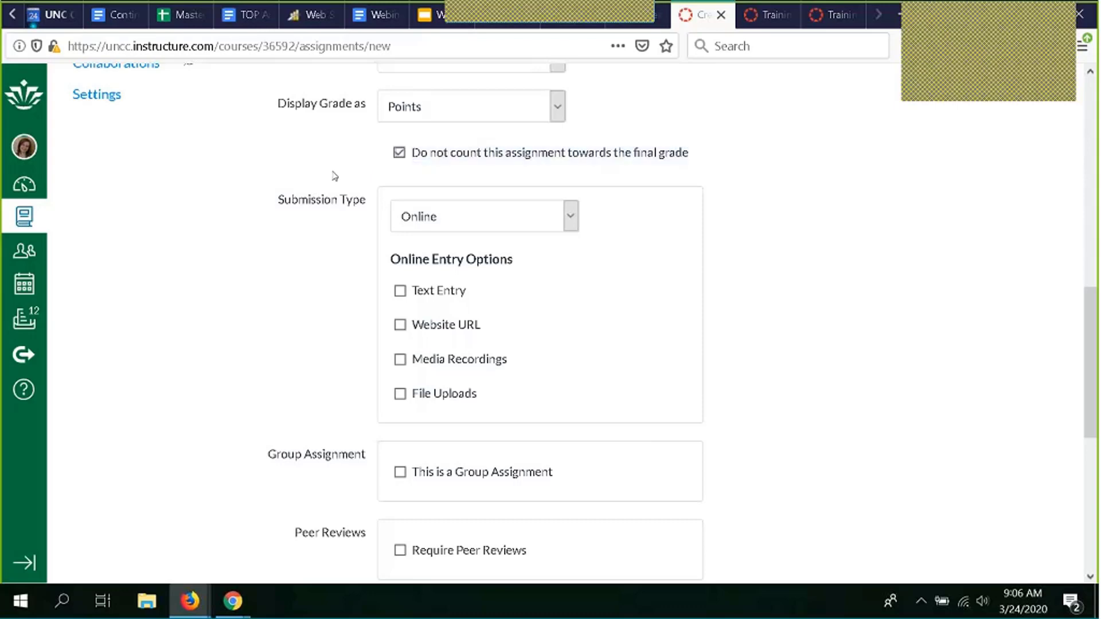
scroll(337, 175, "down", 2)
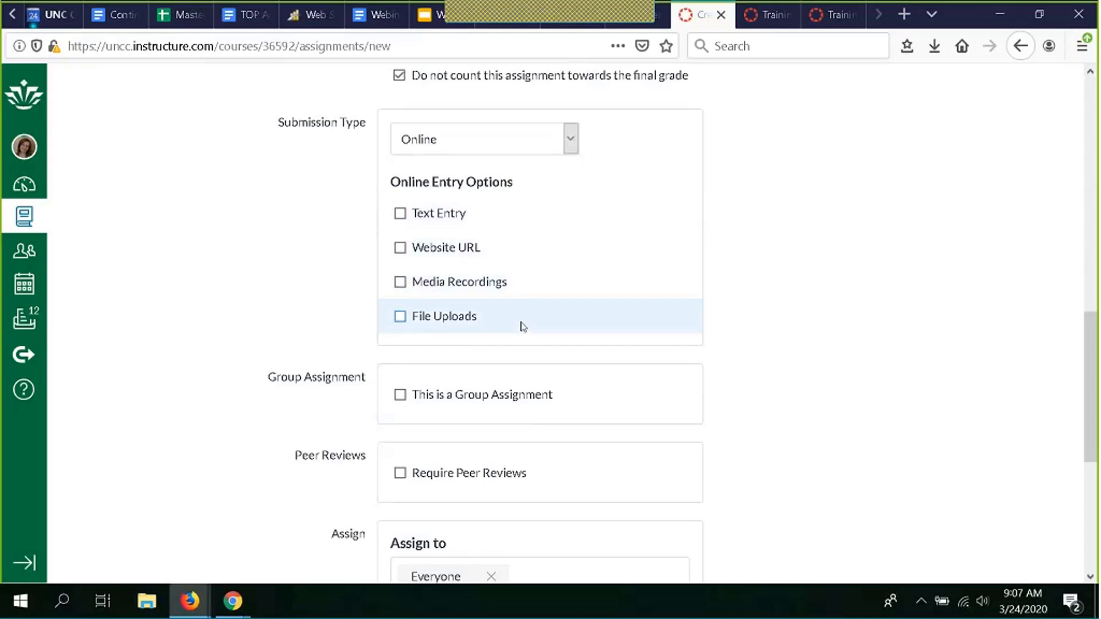
- Allow Text Entry and File Uploads submissions, leaving upload file types unrestricted
left_click(496, 218)
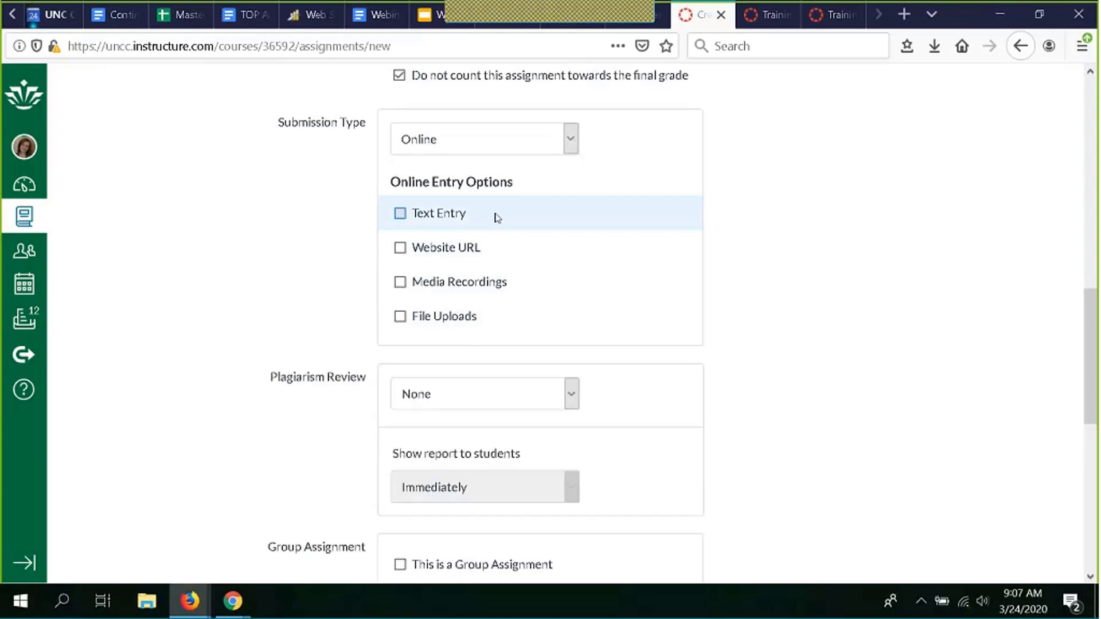
left_click(400, 317)
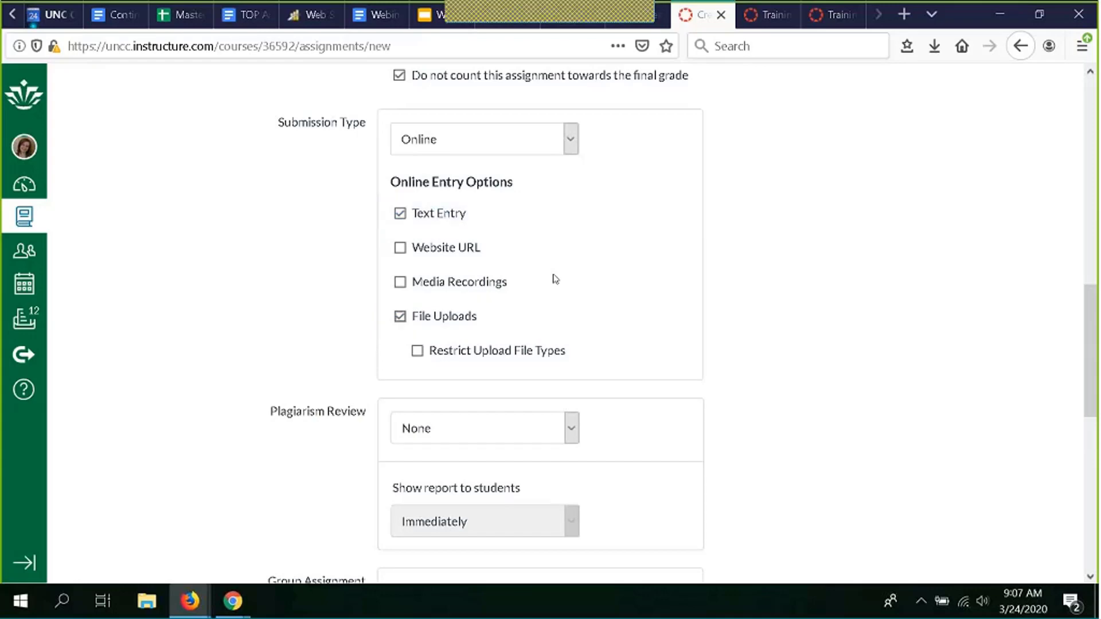
left_click(593, 352)
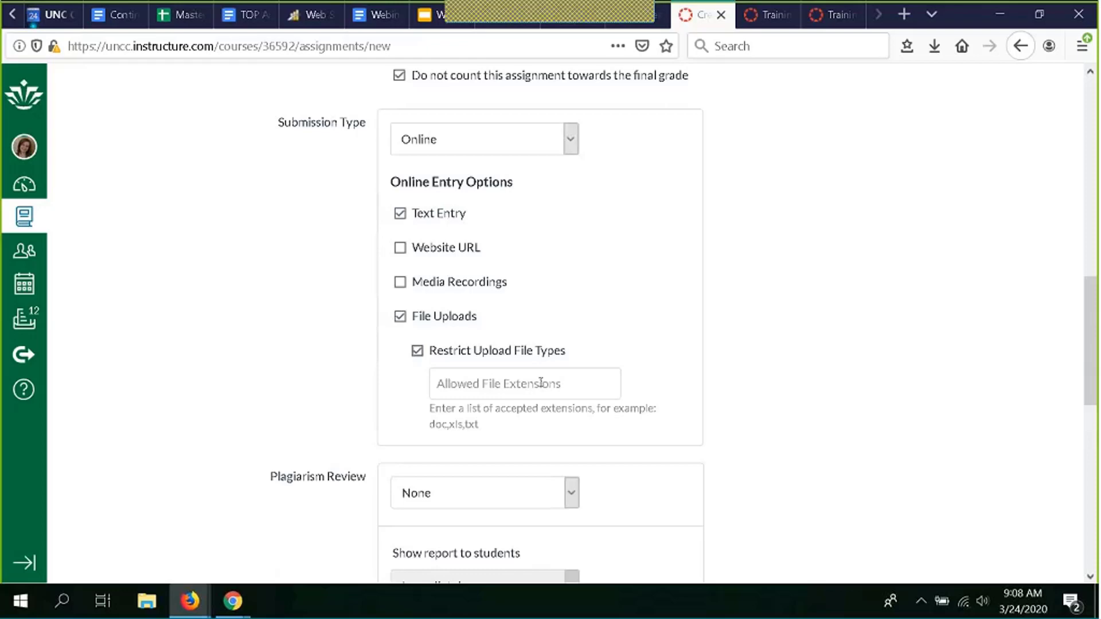
left_click(541, 383)
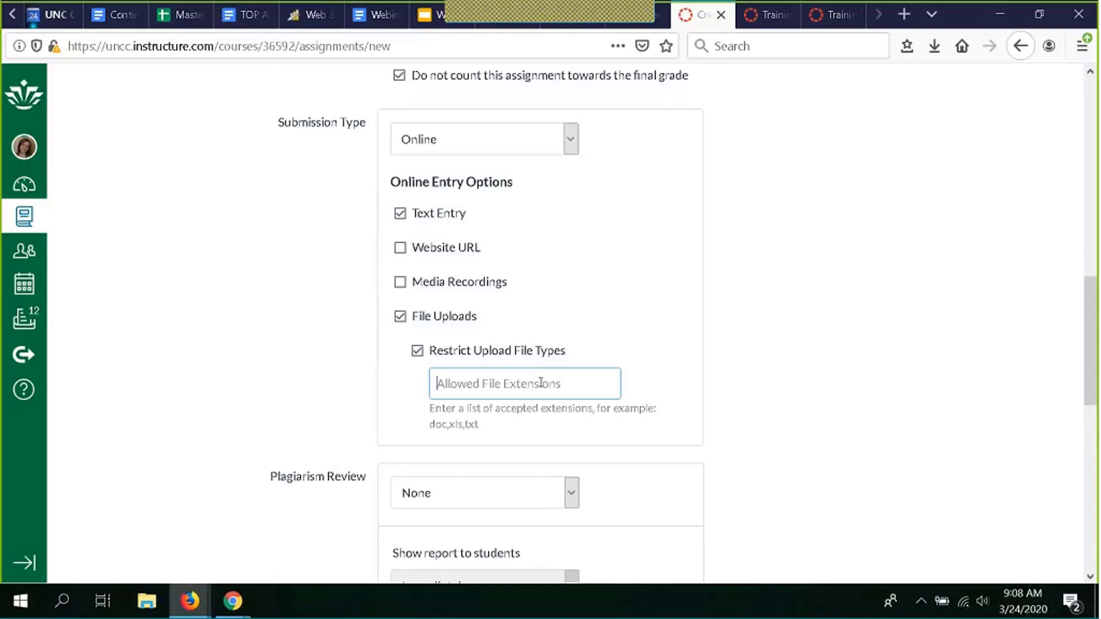
left_click(418, 352)
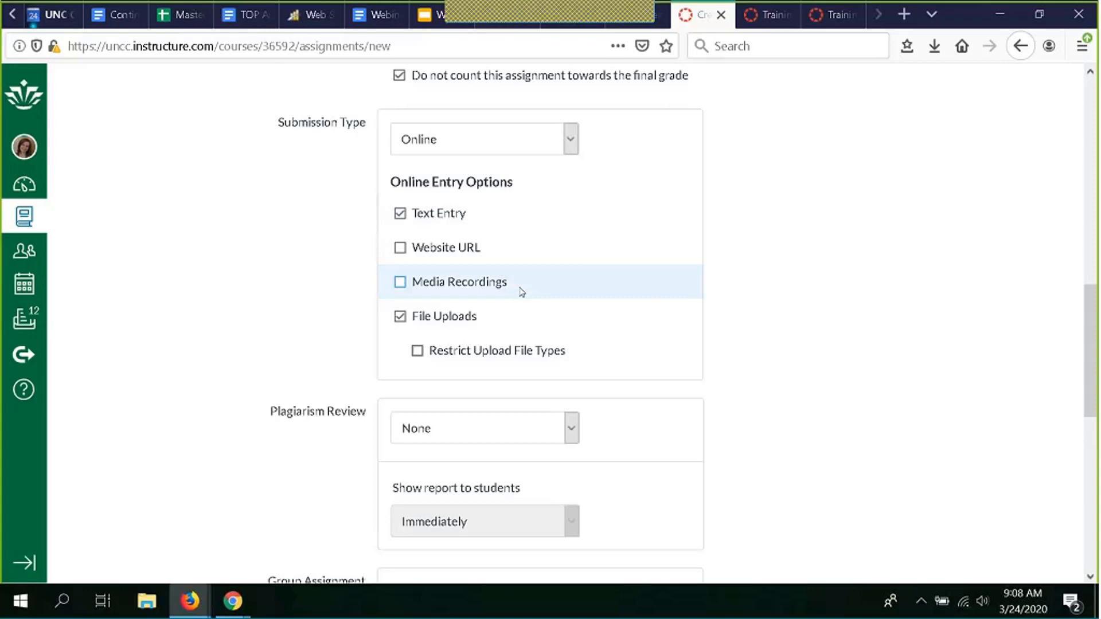
scroll(229, 252, "up", 8)
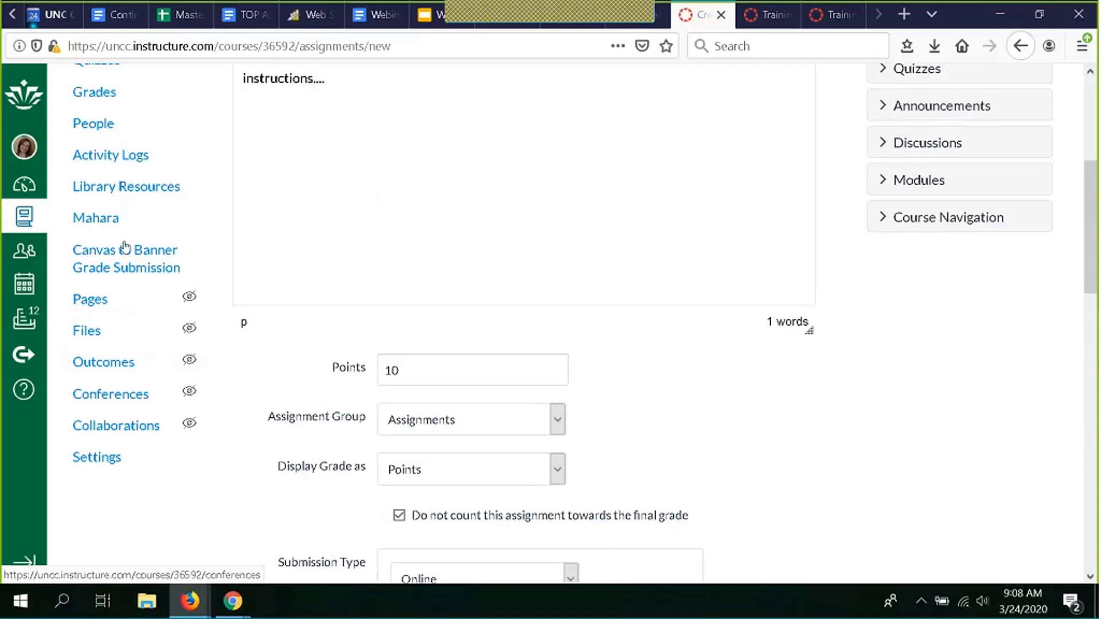
scroll(124, 248, "down", 5)
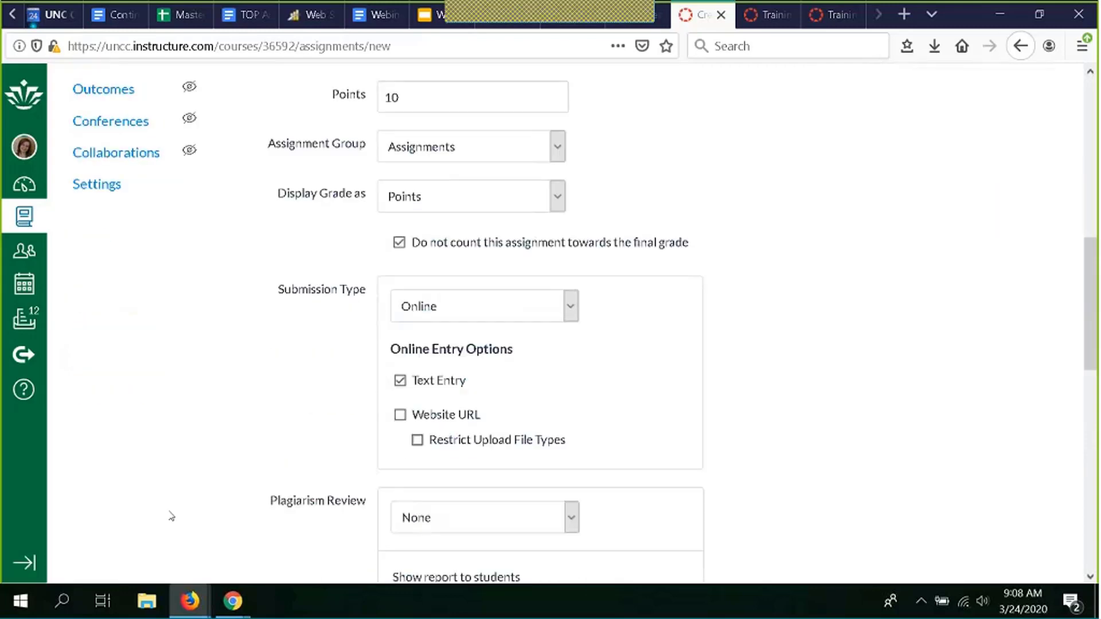
scroll(325, 268, "down", 3)
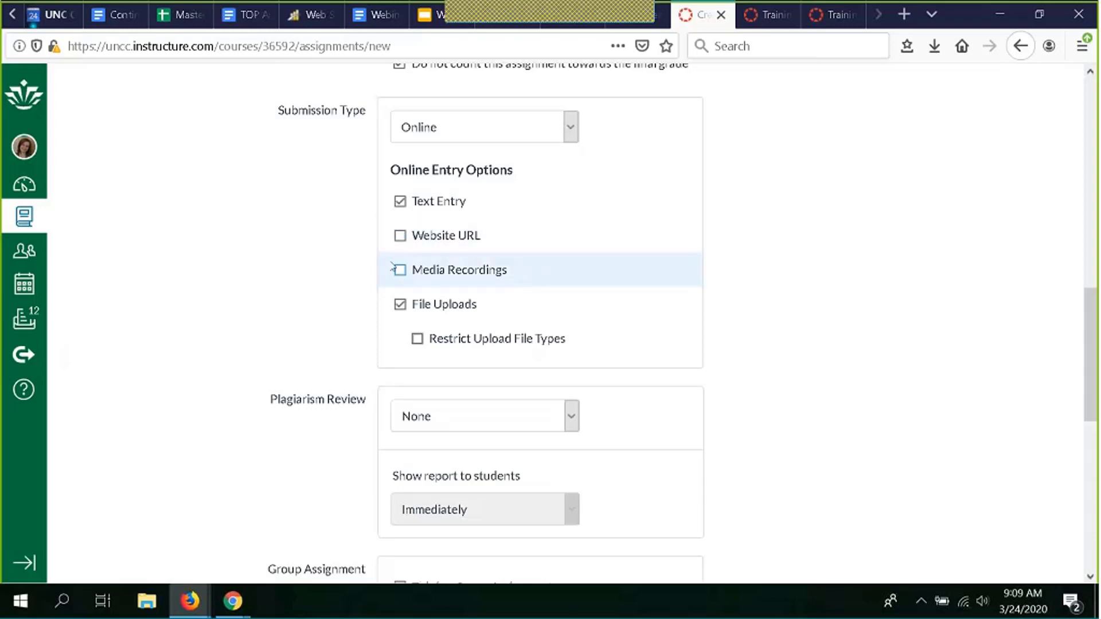
scroll(306, 269, "down", 5)
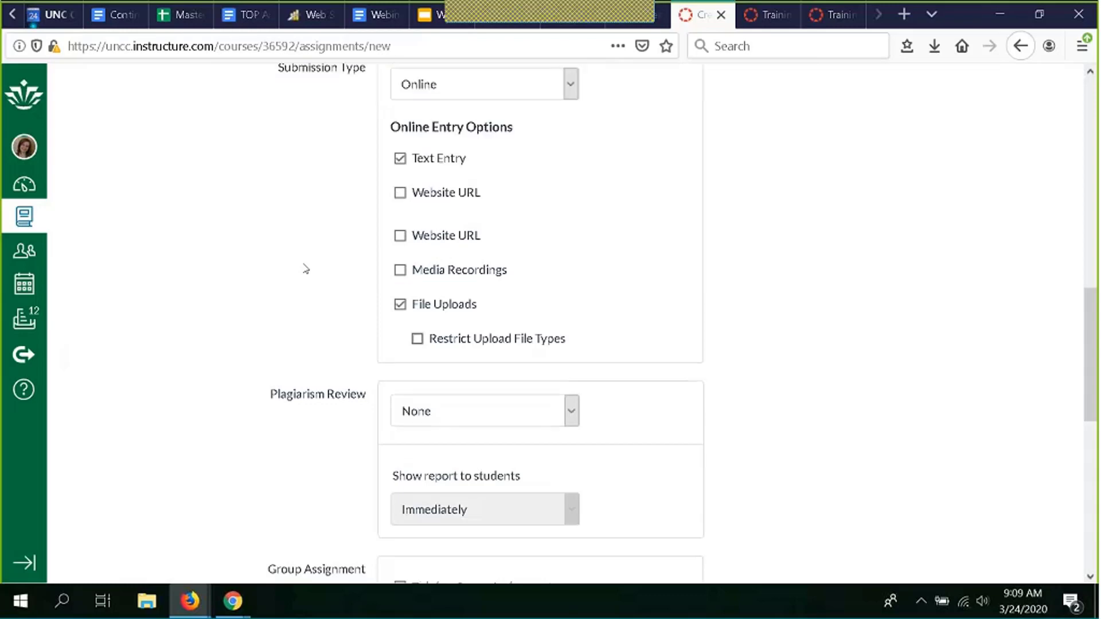
scroll(305, 269, "down", 3)
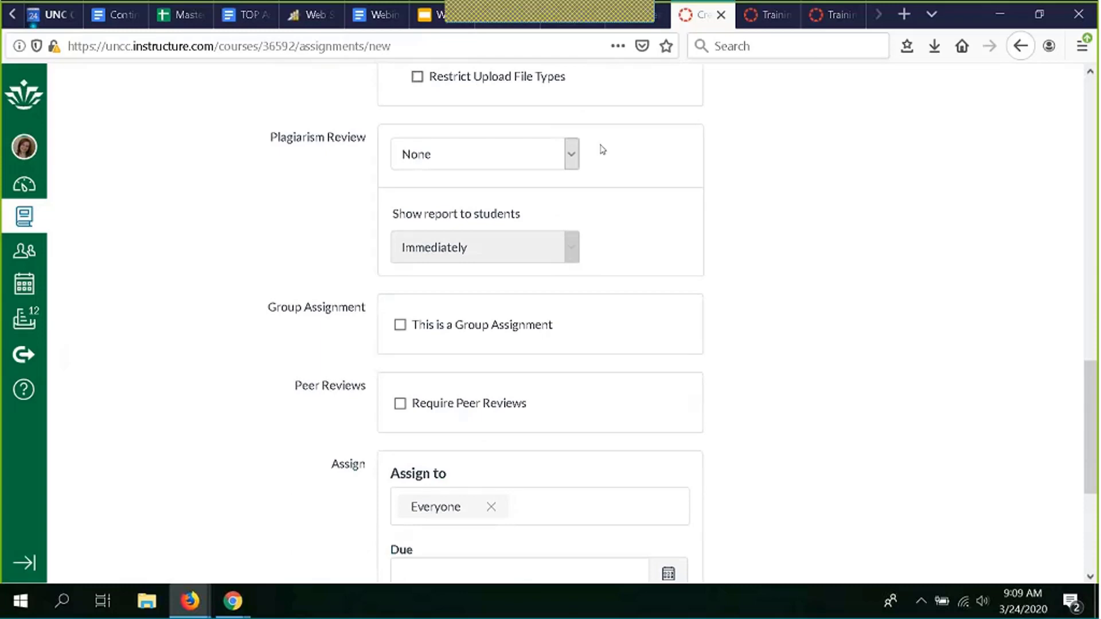
left_click(572, 155)
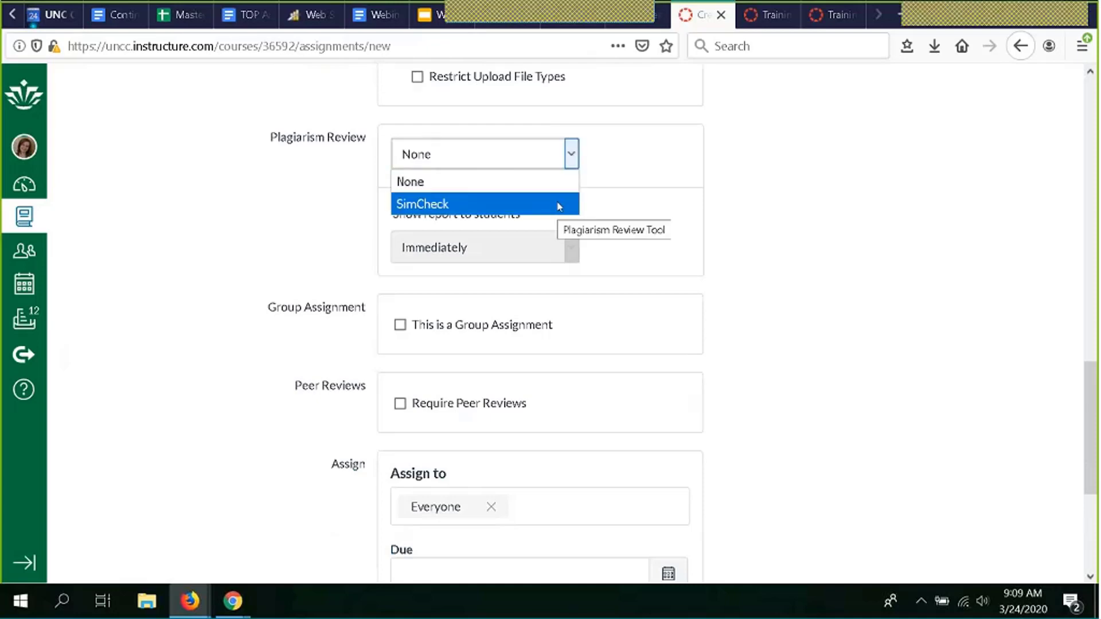
left_click(583, 198)
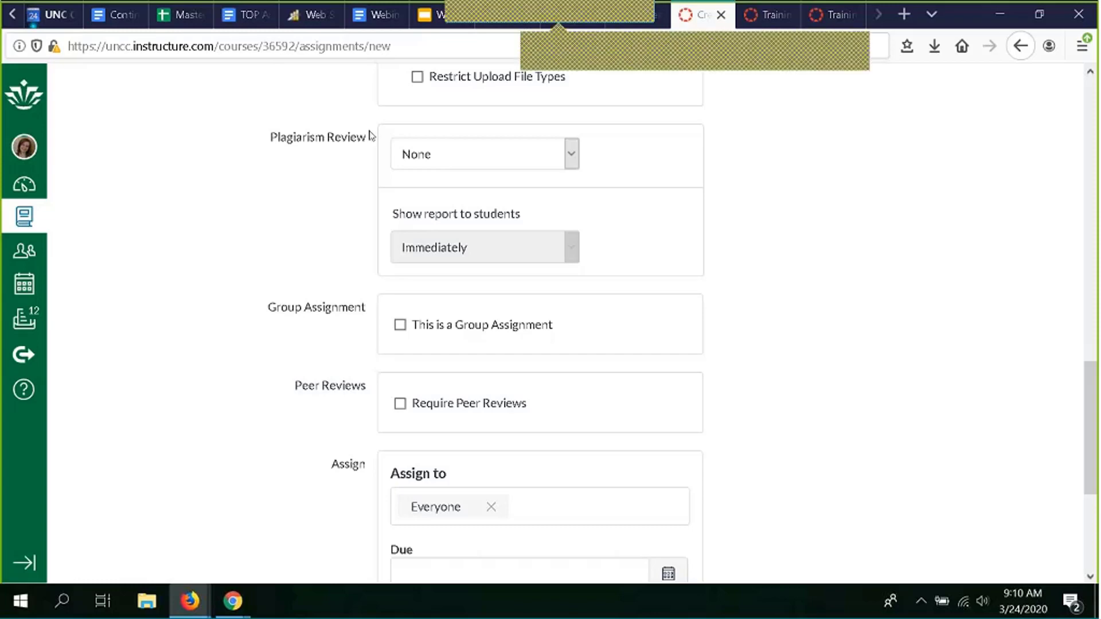
- Turn on Require Peer Reviews, leaving 'This is a Group Assignment' unchecked
scroll(341, 189, "down", 1)
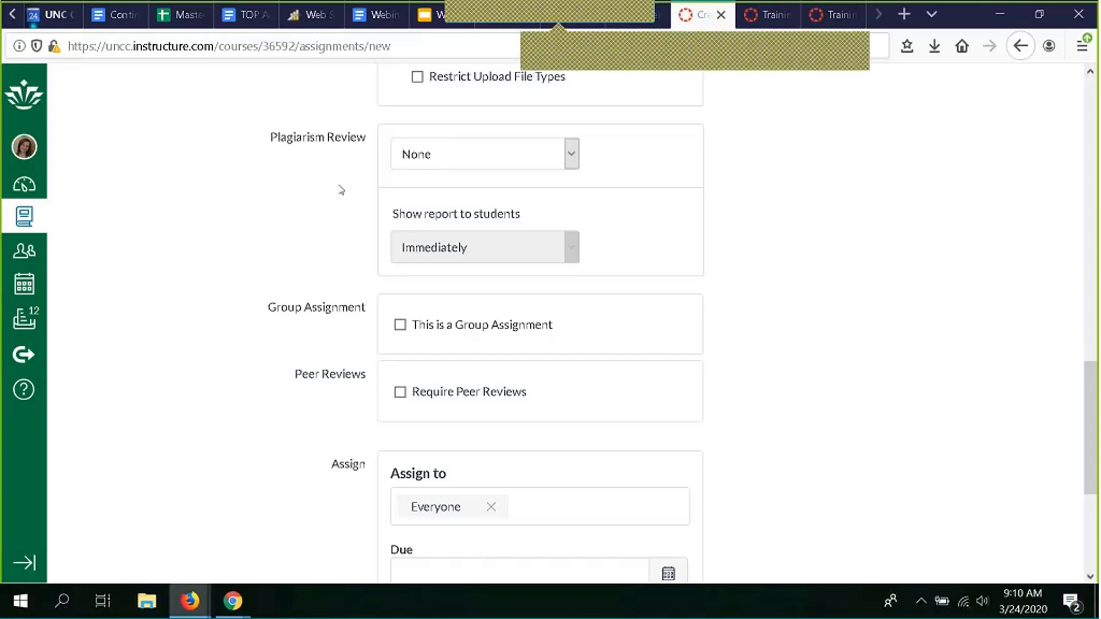
scroll(341, 190, "up", 1)
scroll(341, 189, "down", 4)
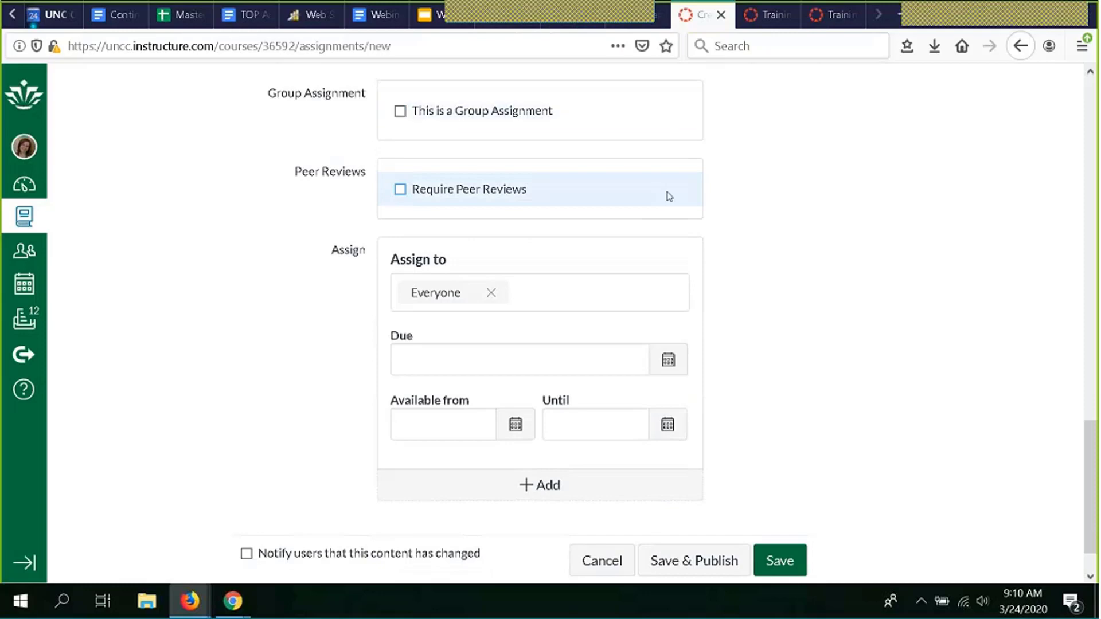
left_click(598, 113)
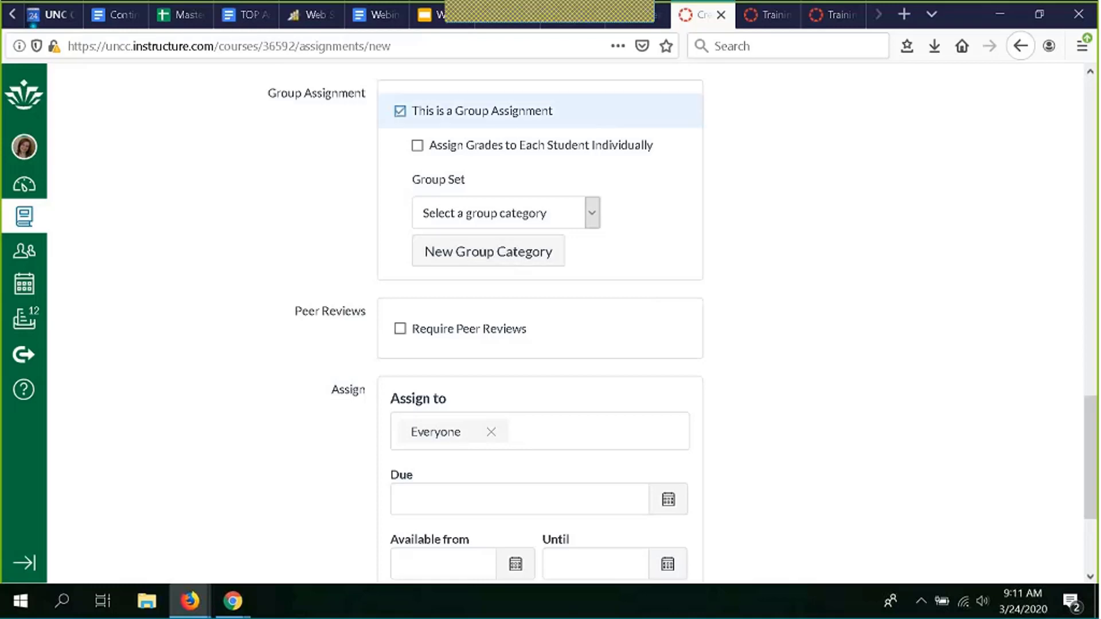
left_click(400, 111)
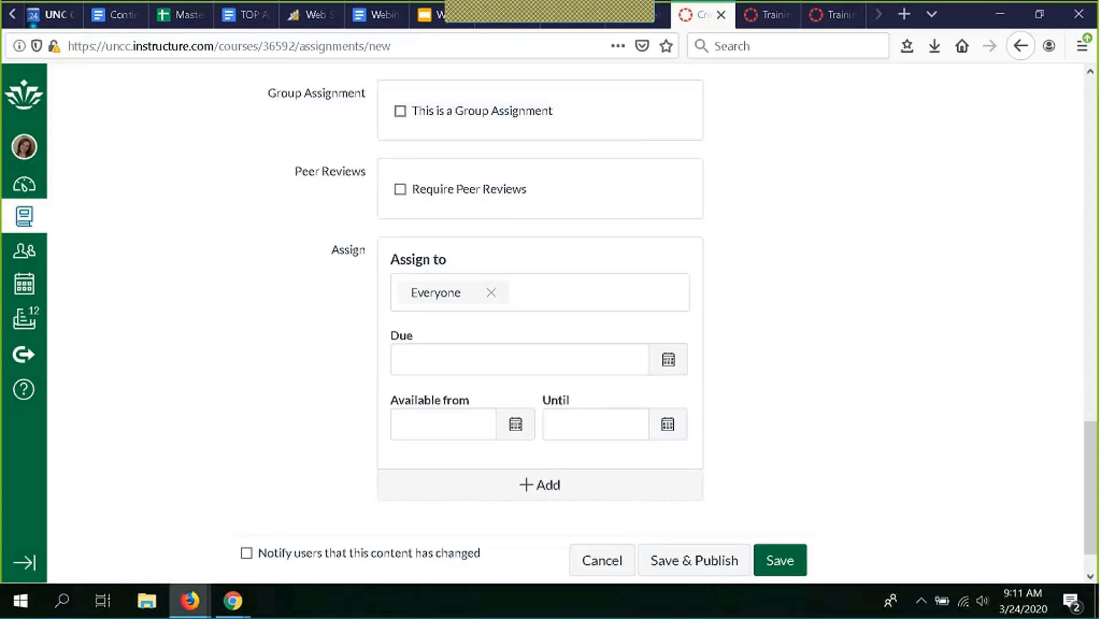
left_click(572, 186)
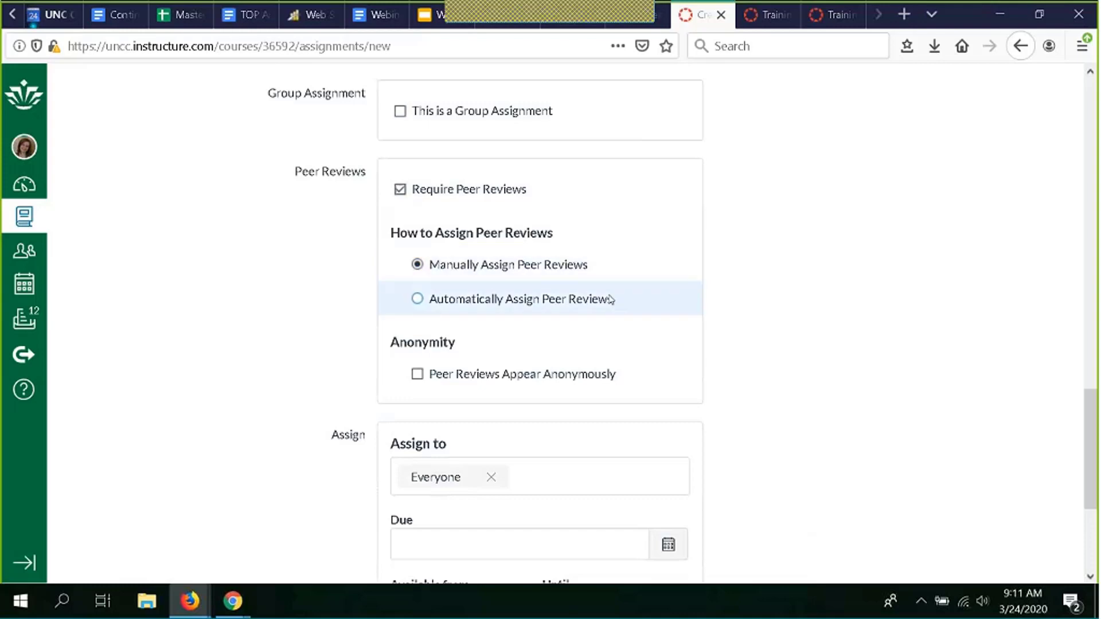
- Switch the peer reviews option to Automatically Assign Peer Reviews
left_click(647, 304)
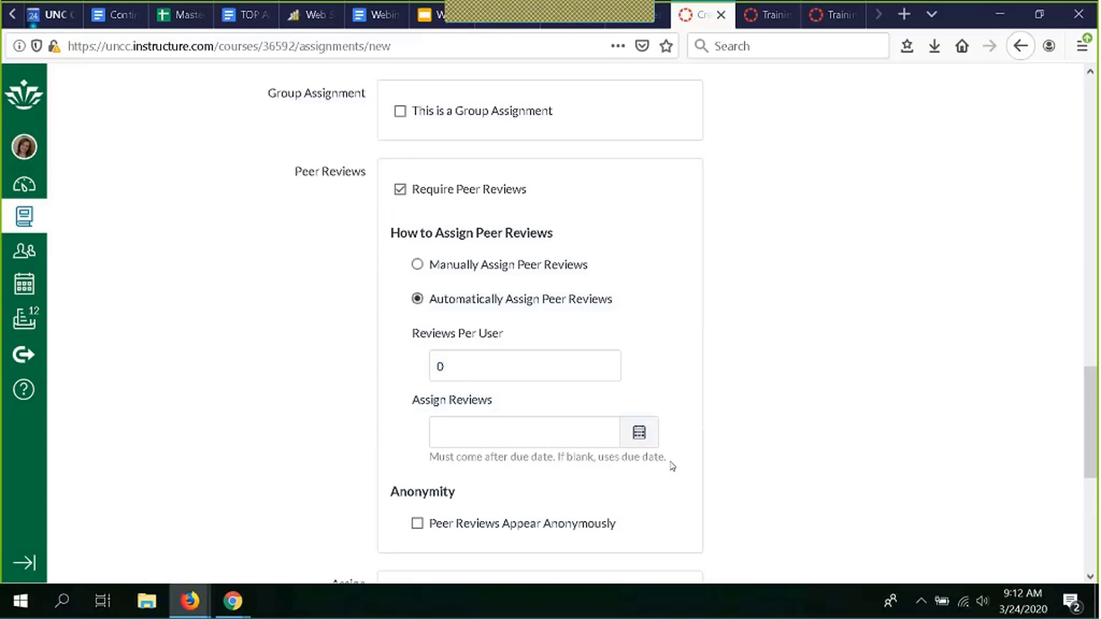
- Scroll the assignment form around the Peer Reviews section
scroll(666, 528, "down", 2)
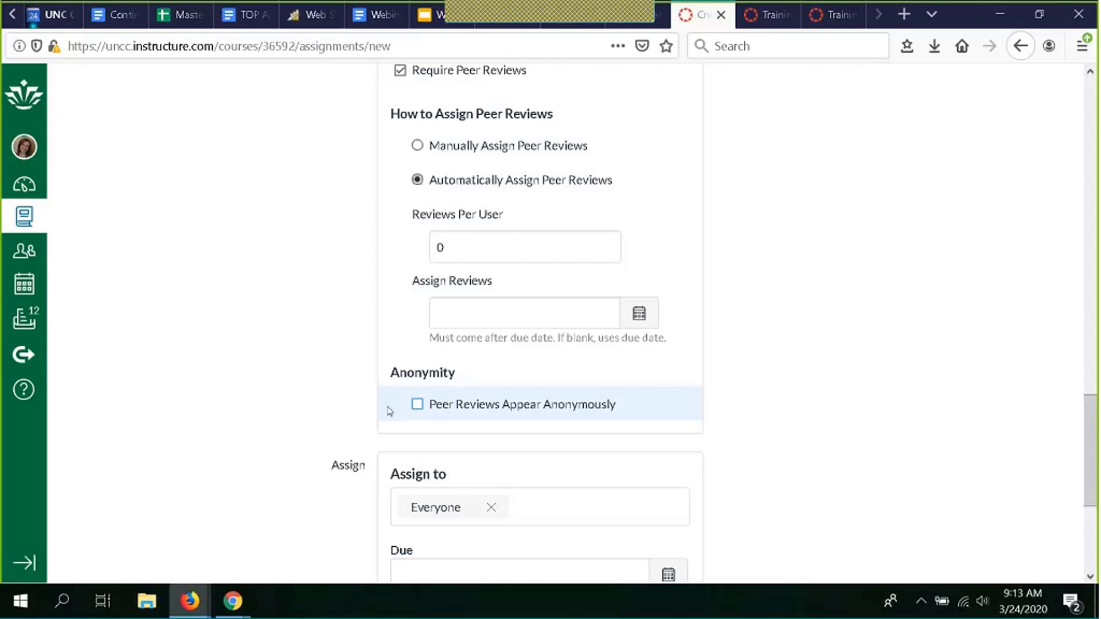
scroll(342, 283, "up", 3)
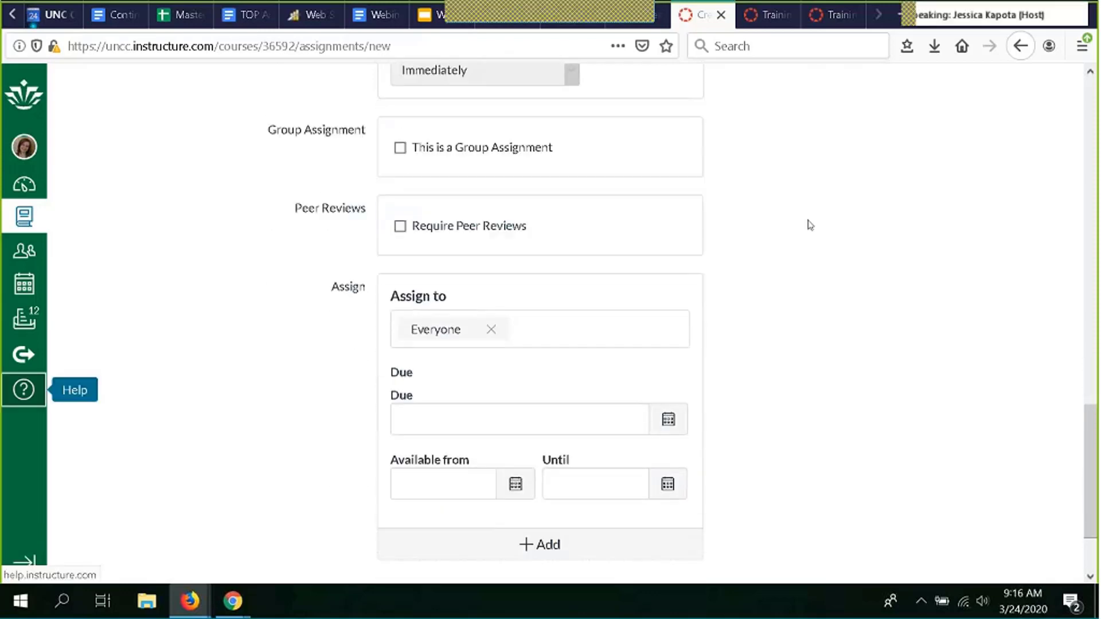
scroll(809, 223, "down", 2)
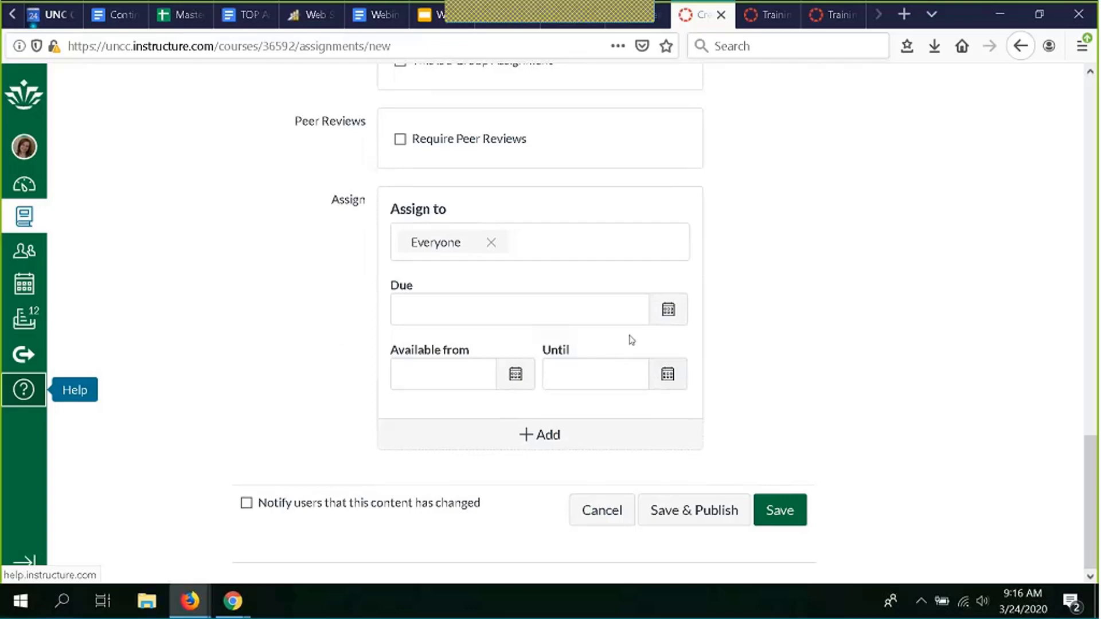
- Set the due date to Thu Mar 26, 2020 11:59pm, then cancel the unsaved assignment
left_click(667, 311)
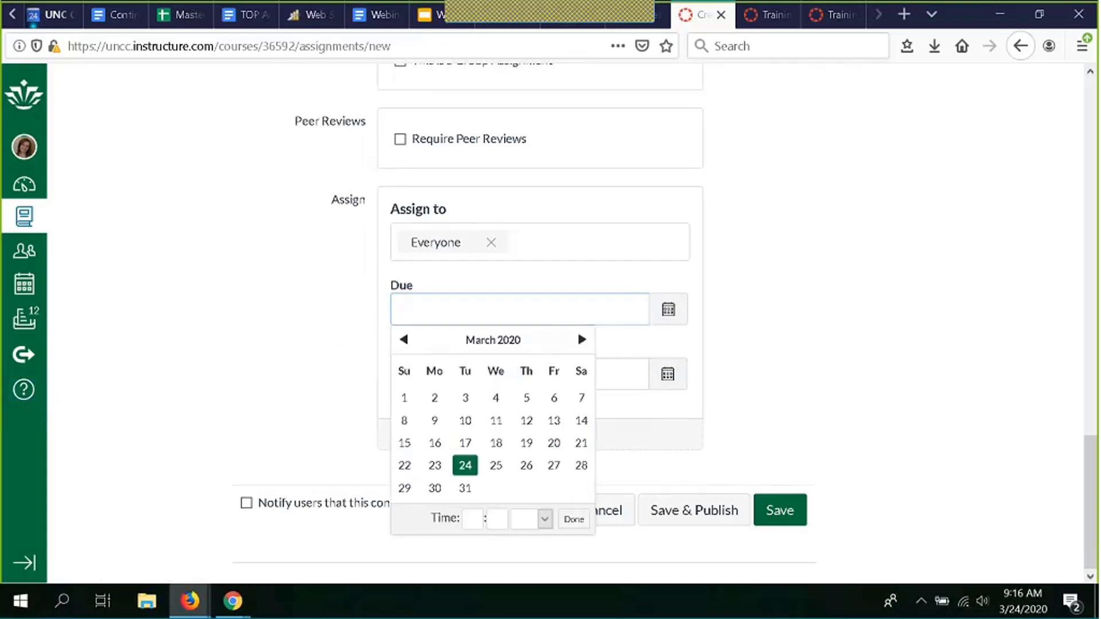
left_click(527, 465)
left_click(570, 520)
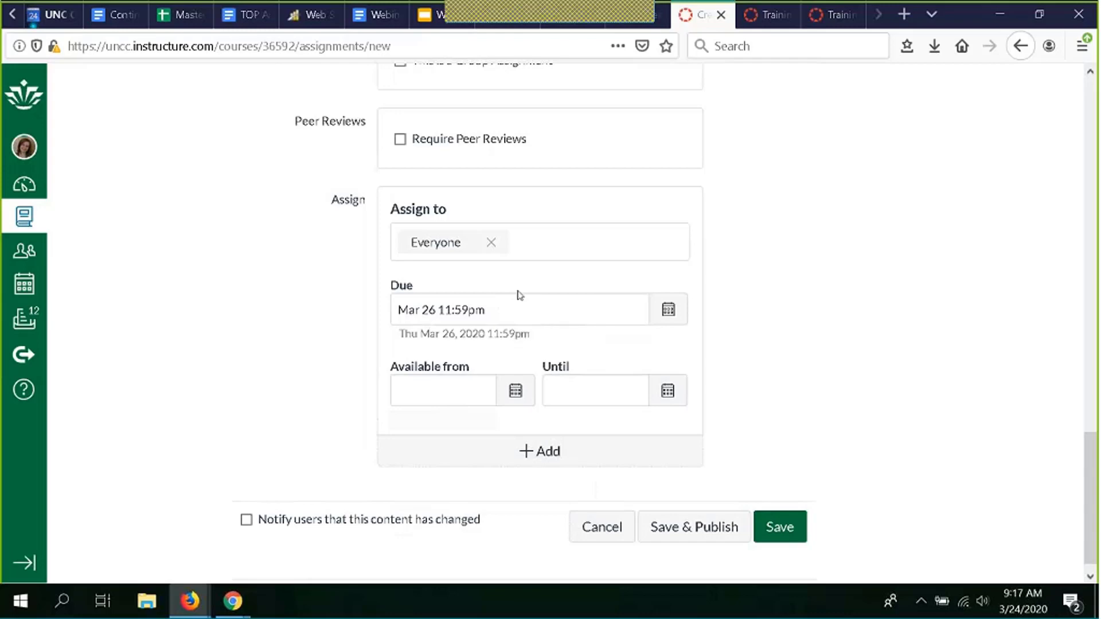
scroll(846, 310, "down", 1)
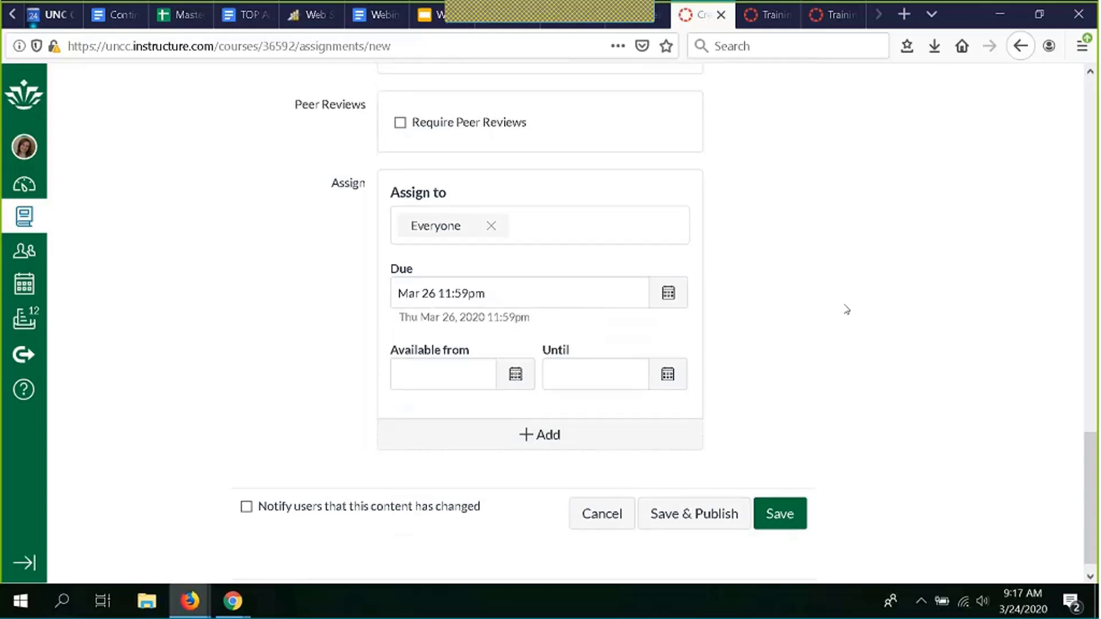
left_click(592, 527)
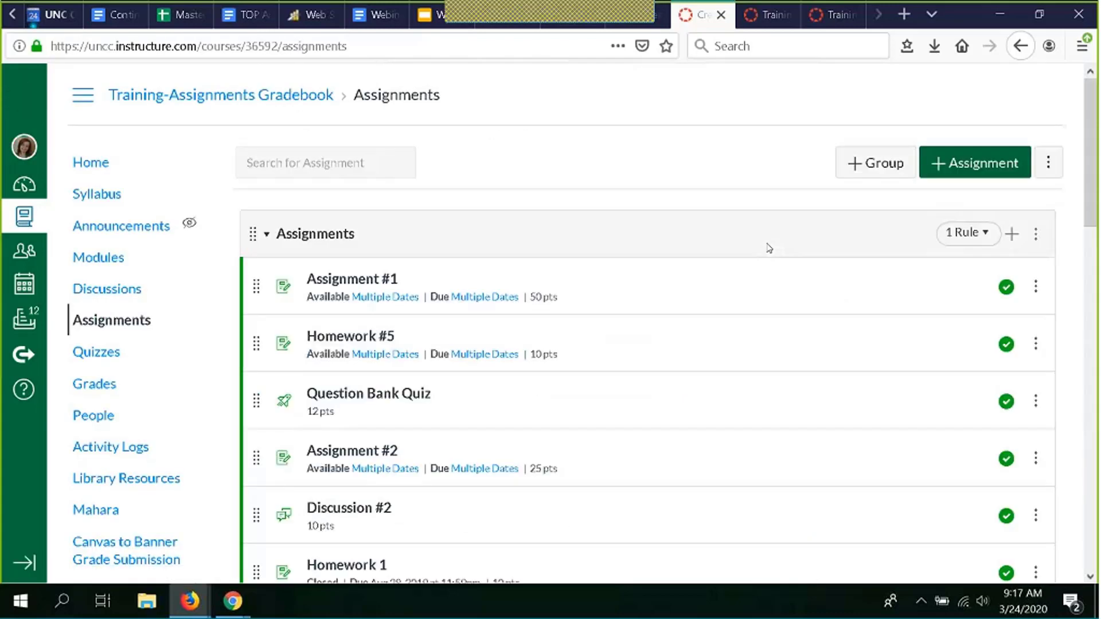
- Switch to the browser tab for the Training-Grading with Weights course
scroll(768, 248, "down", 5)
scroll(769, 247, "down", 5)
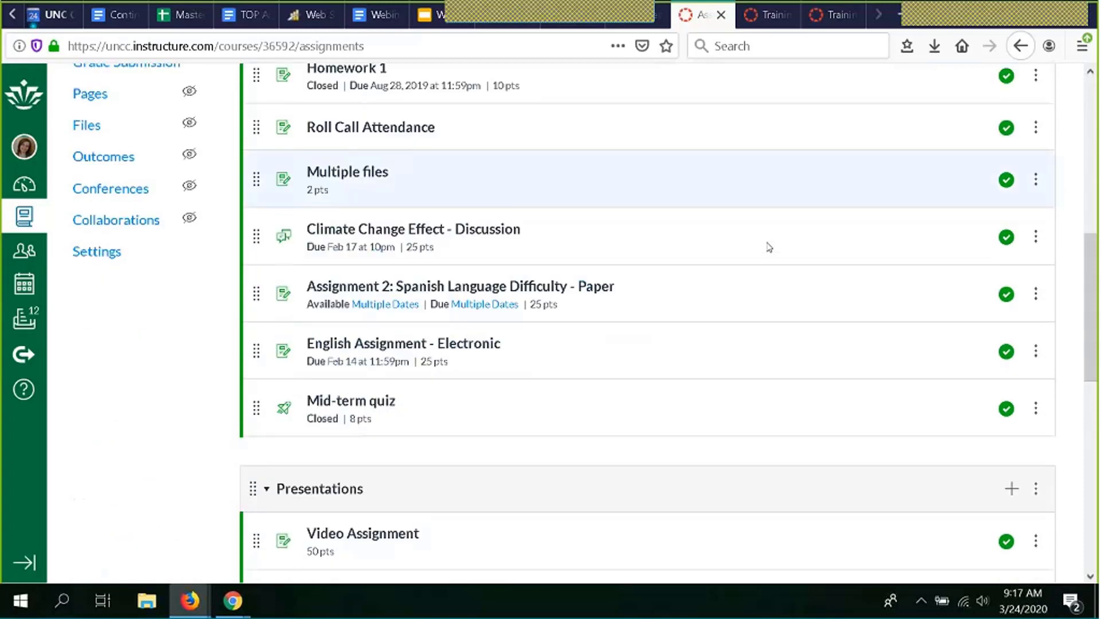
scroll(769, 248, "up", 4)
scroll(769, 248, "up", 6)
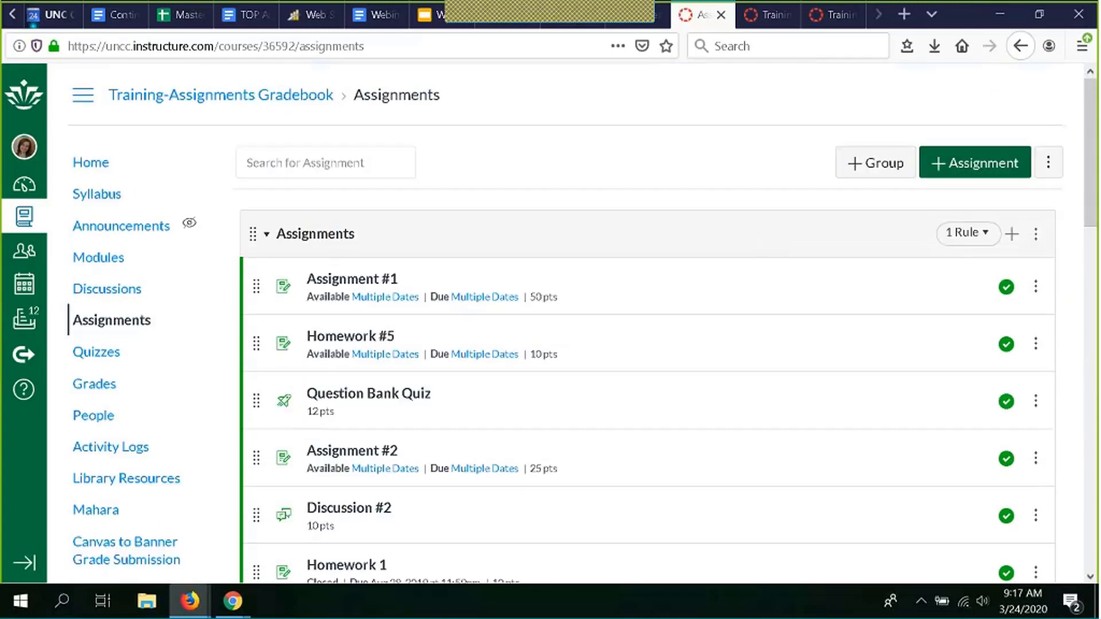
scroll(655, 165, "down", 1)
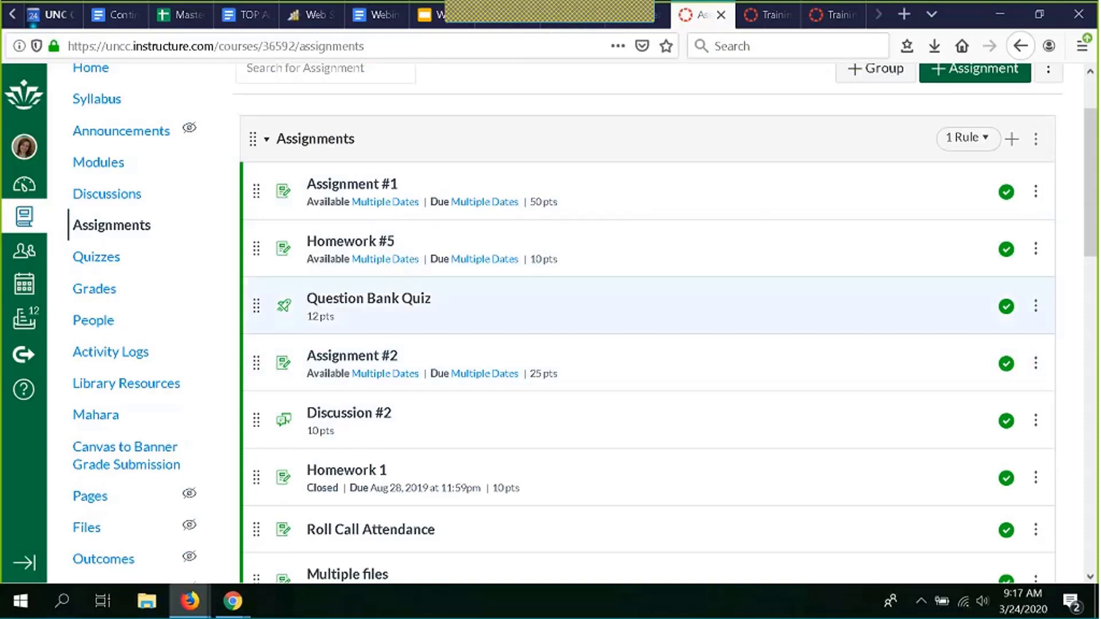
left_click(823, 17)
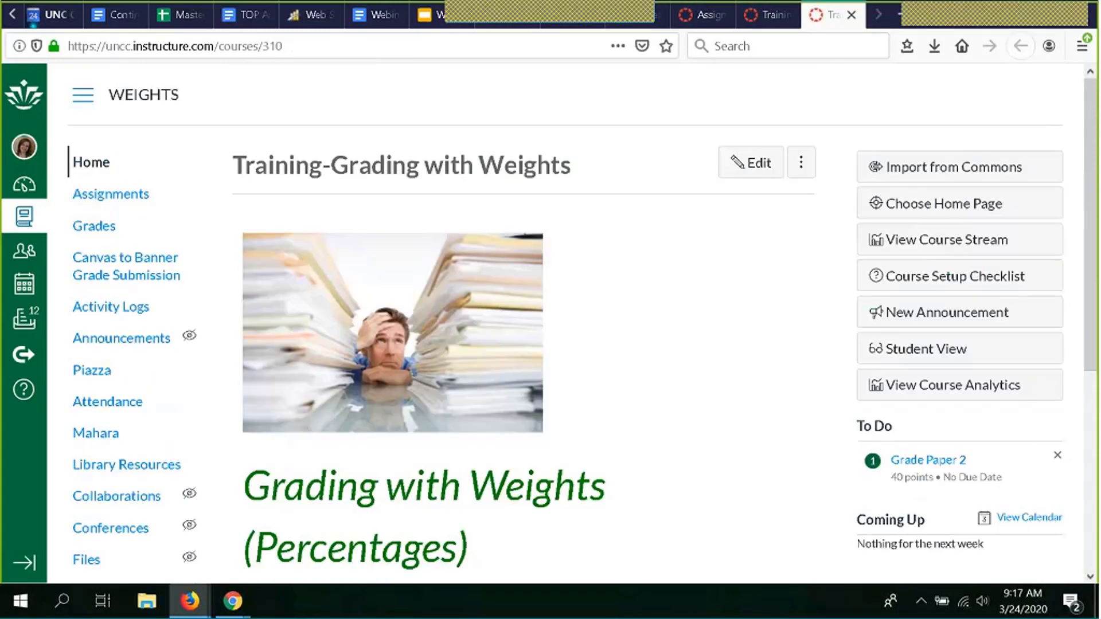
- Open the Weights course's Assignments page, where Papers counts 25% of Total
scroll(300, 317, "down", 3)
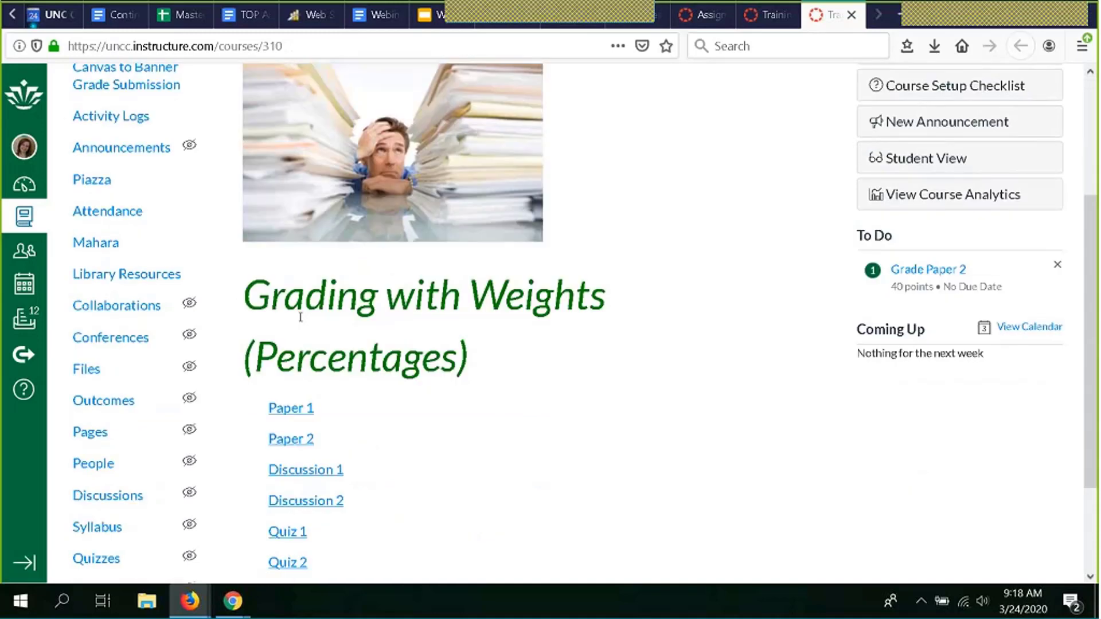
scroll(287, 287, "up", 3)
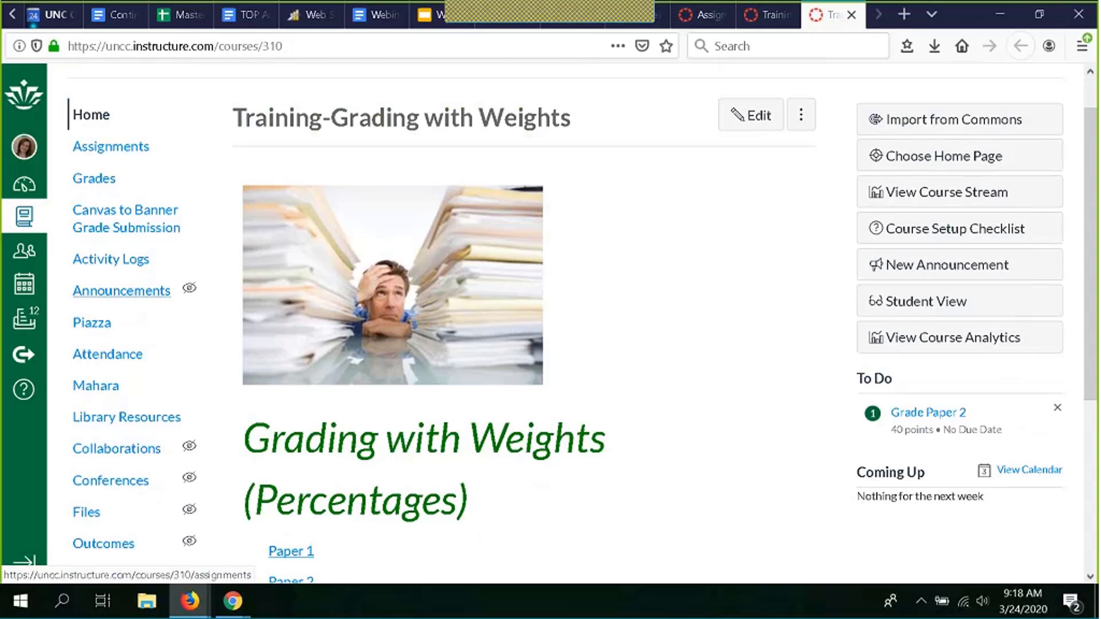
left_click(110, 147)
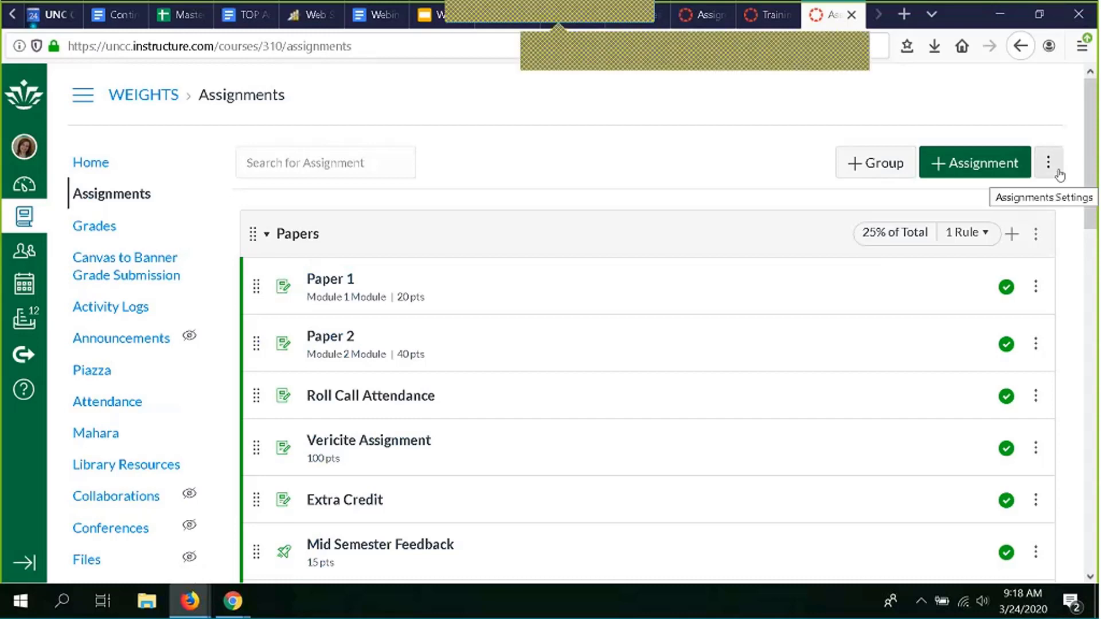
- Open the Assignment Groups Weight dialog from the Assignments page settings menu
left_click(1059, 175)
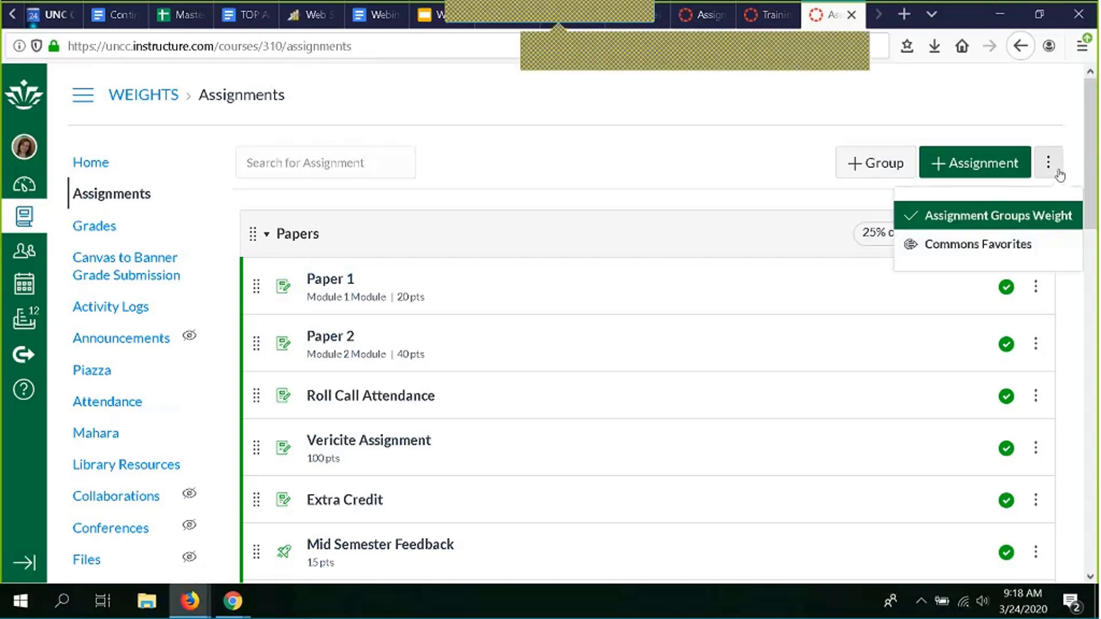
left_click(968, 212)
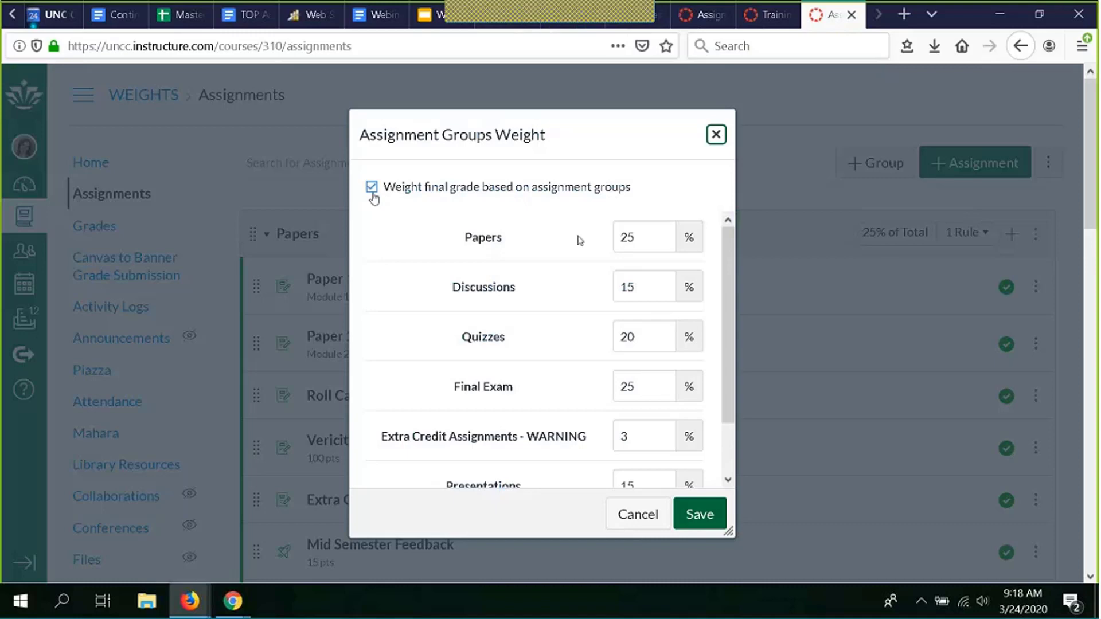
- Change the Extra Credit Assignments weight from 3% to 0%, bringing the total to 100%, and save
scroll(573, 294, "down", 1)
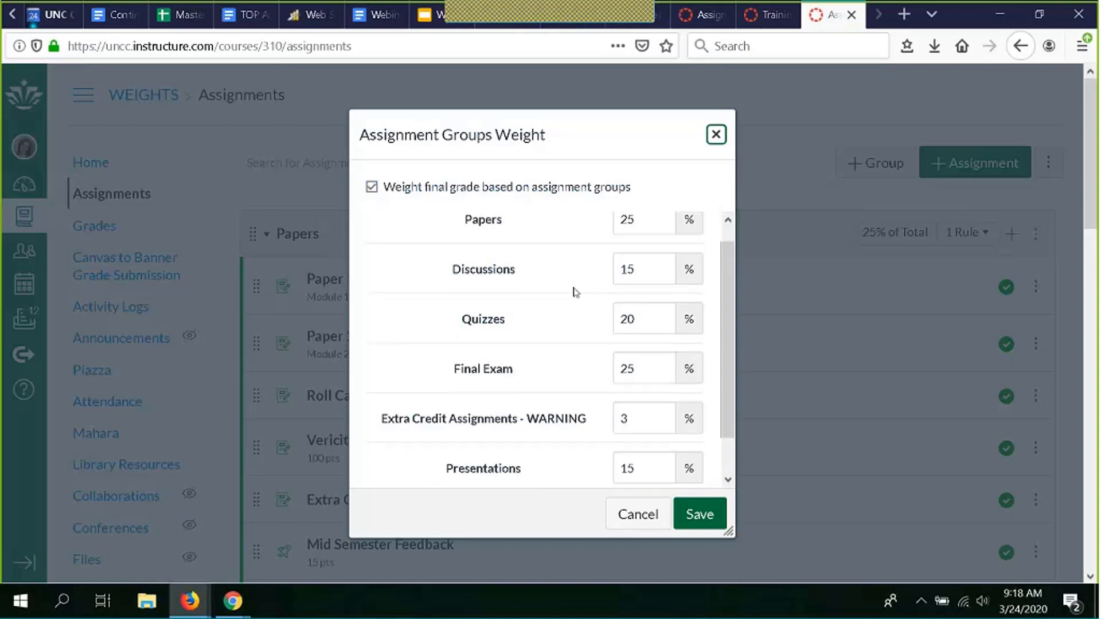
scroll(575, 293, "down", 2)
scroll(575, 293, "up", 3)
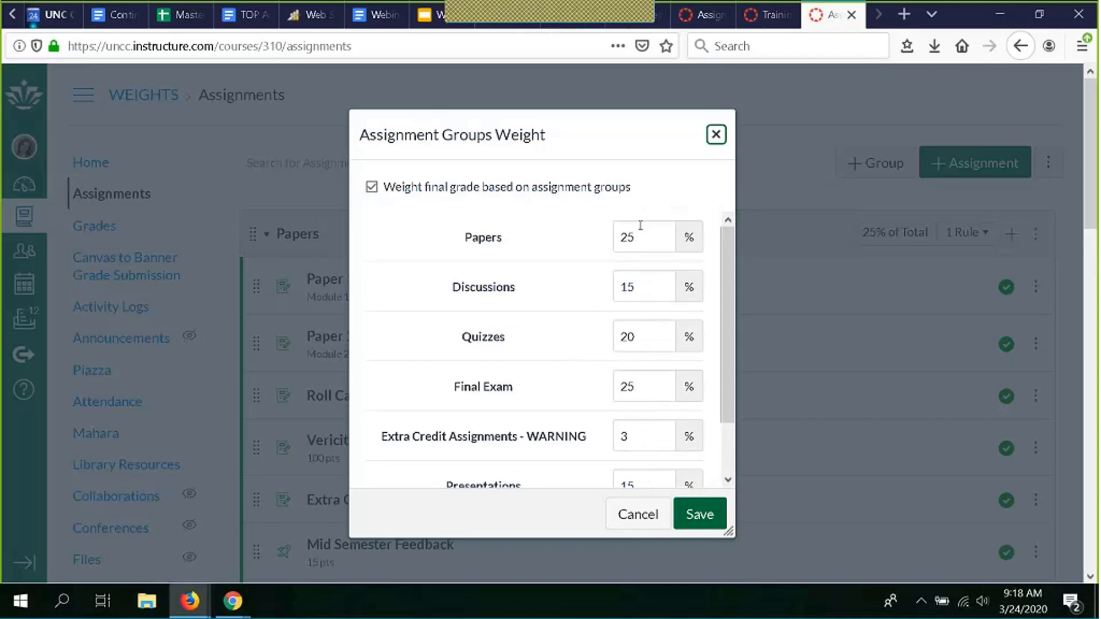
scroll(556, 378, "down", 2)
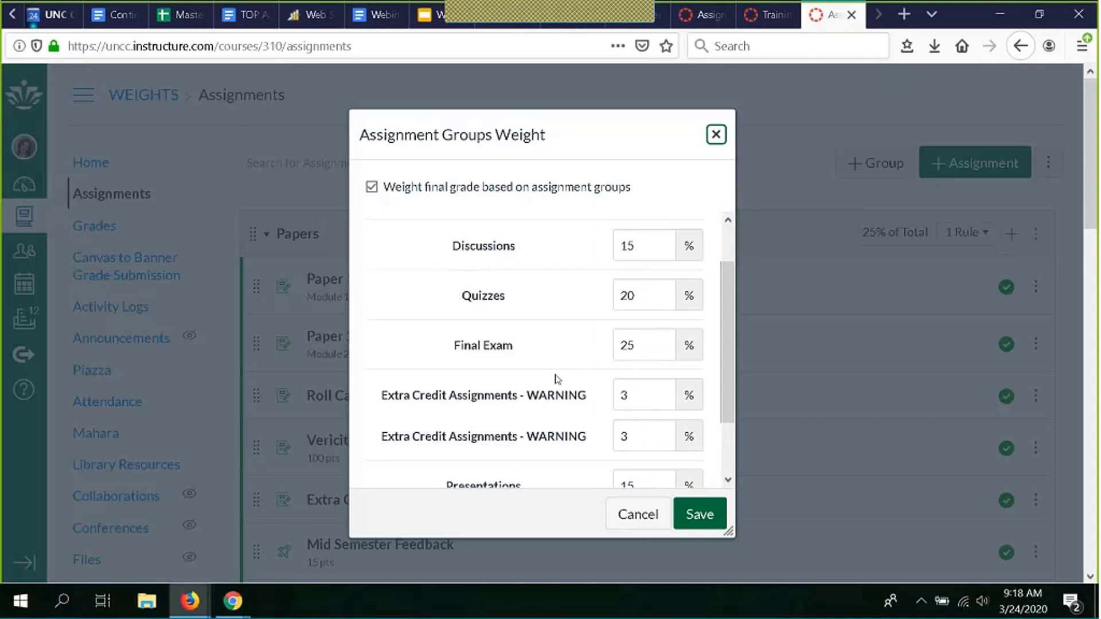
scroll(591, 456, "down", 1)
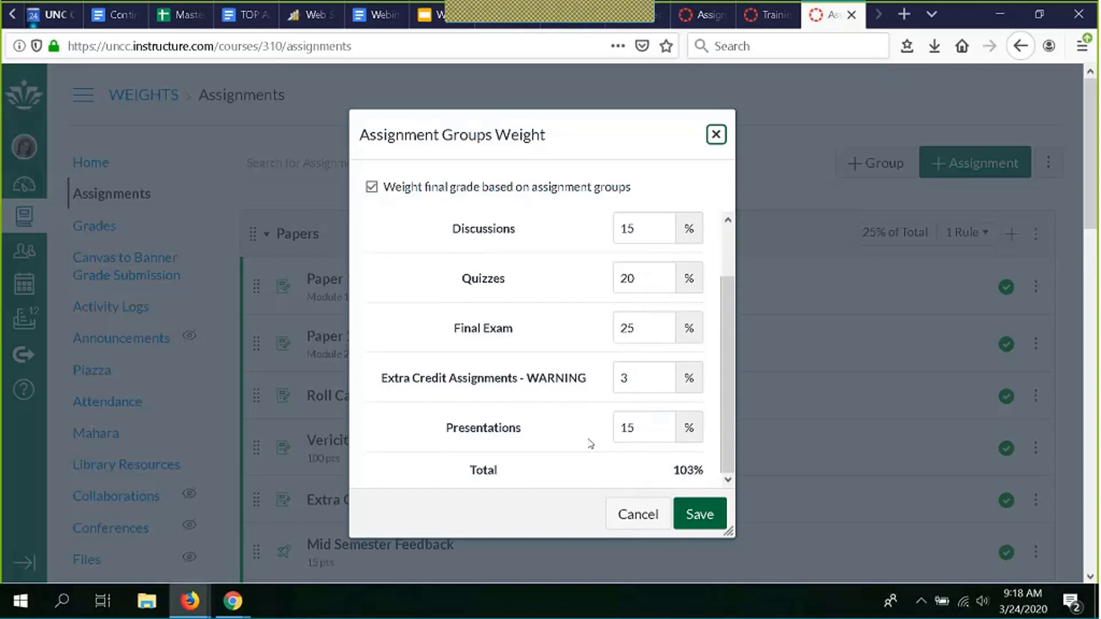
left_click(642, 373)
key("BackSpace")
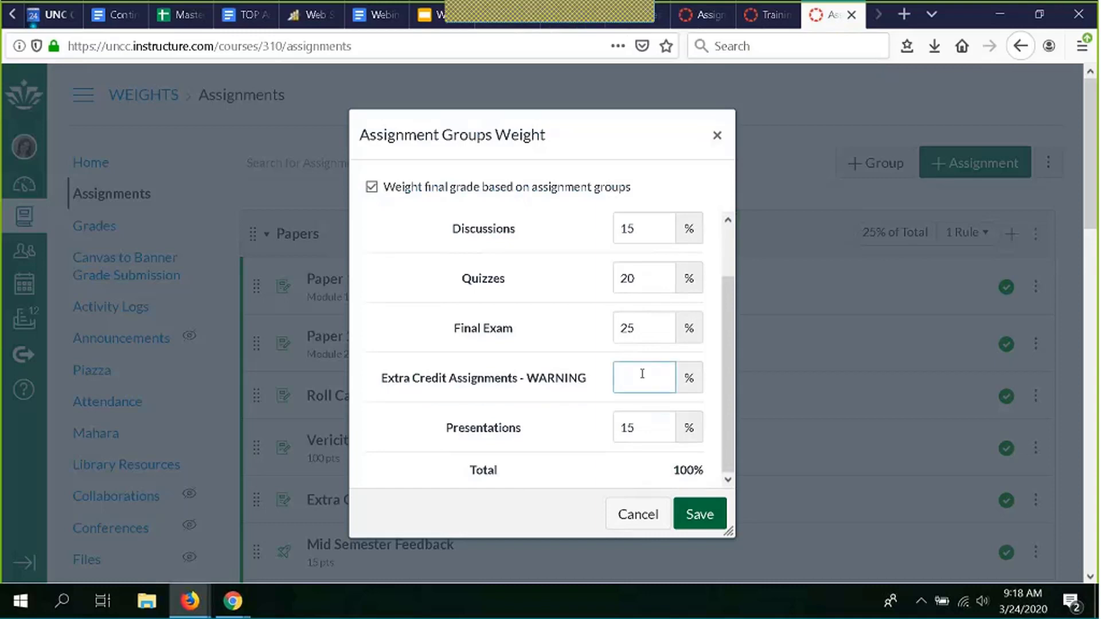
type("0")
left_click(690, 515)
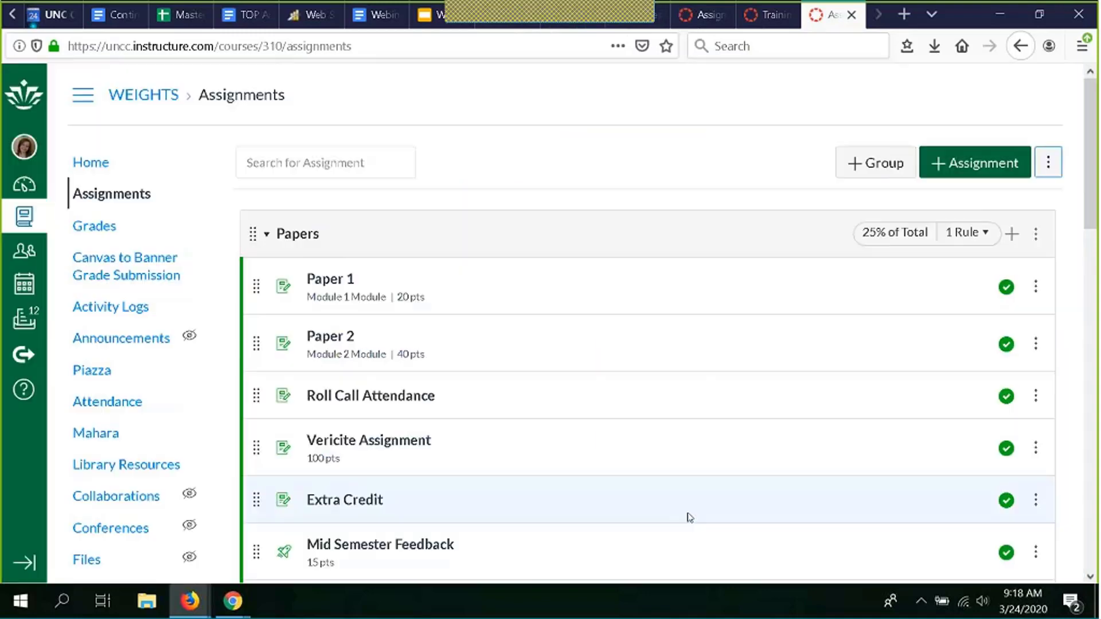
- Look over the weighted assignment groups, then switch back to the Training-Assignments Gradebook course
scroll(690, 517, "down", 5)
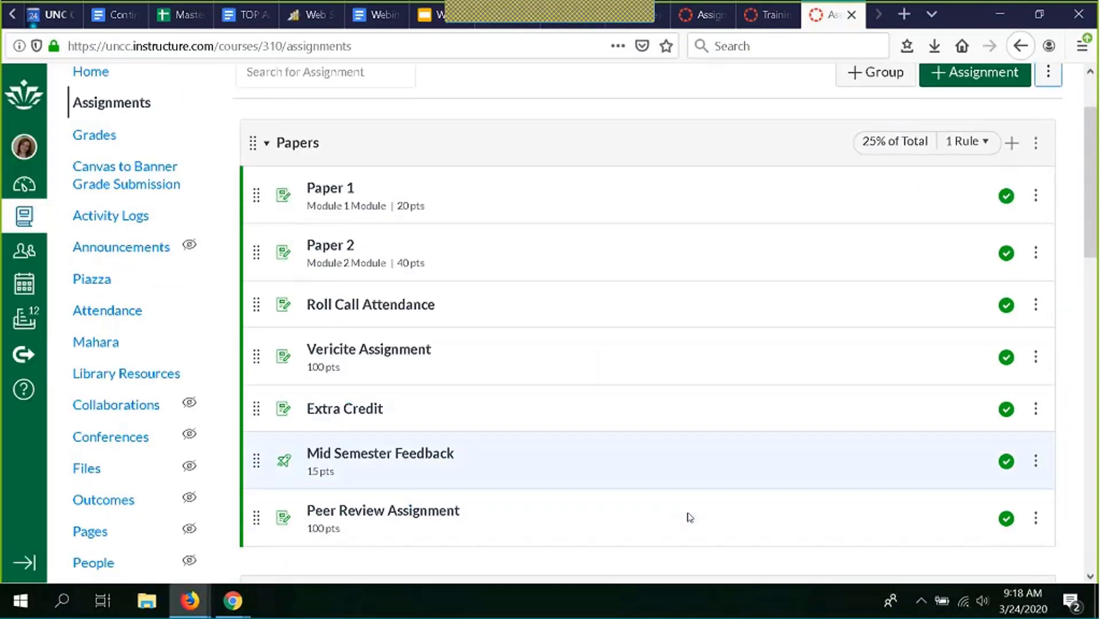
scroll(689, 516, "up", 5)
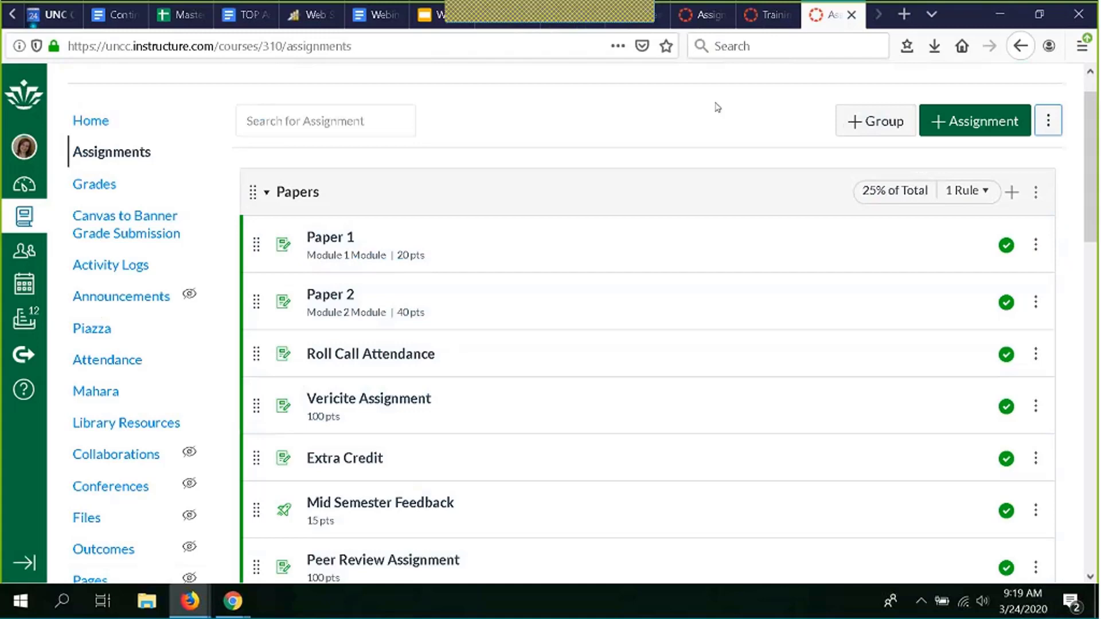
scroll(553, 310, "down", 10)
scroll(553, 309, "up", 5)
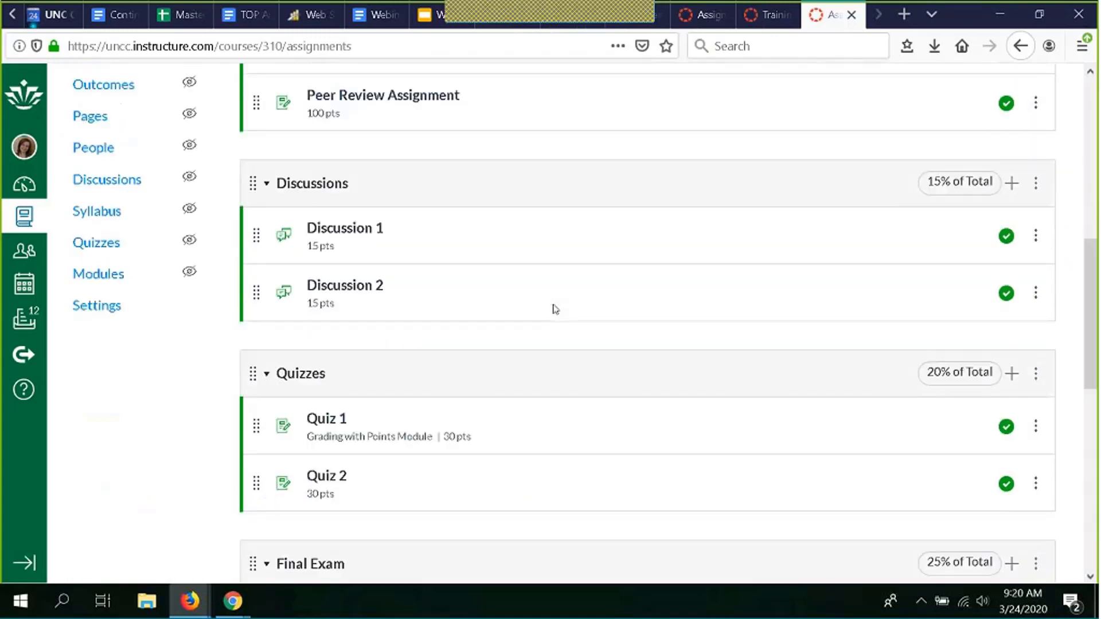
scroll(555, 310, "up", 5)
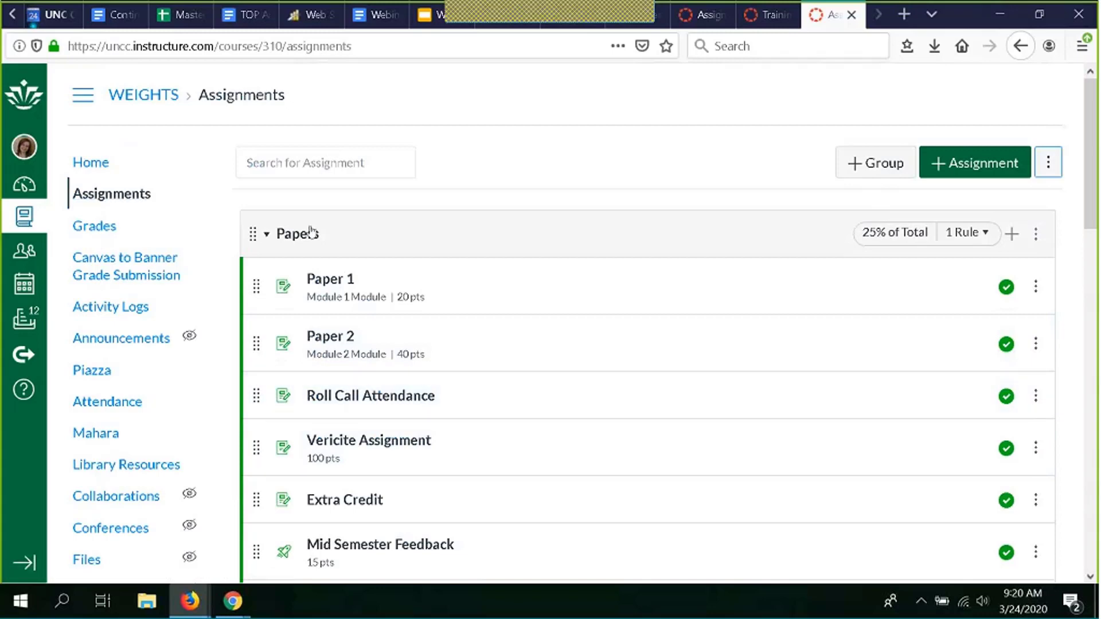
left_click(703, 16)
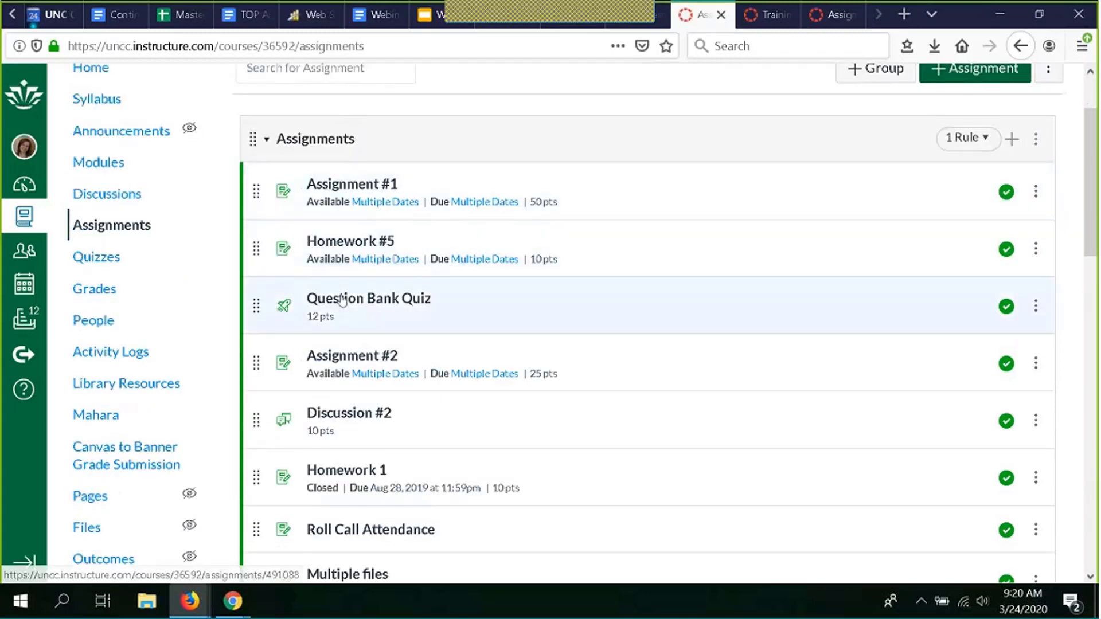
- Open Assignment #2 and review its 25 points, pdf file upload and May 24/27, 2019 due dates
left_click(342, 357)
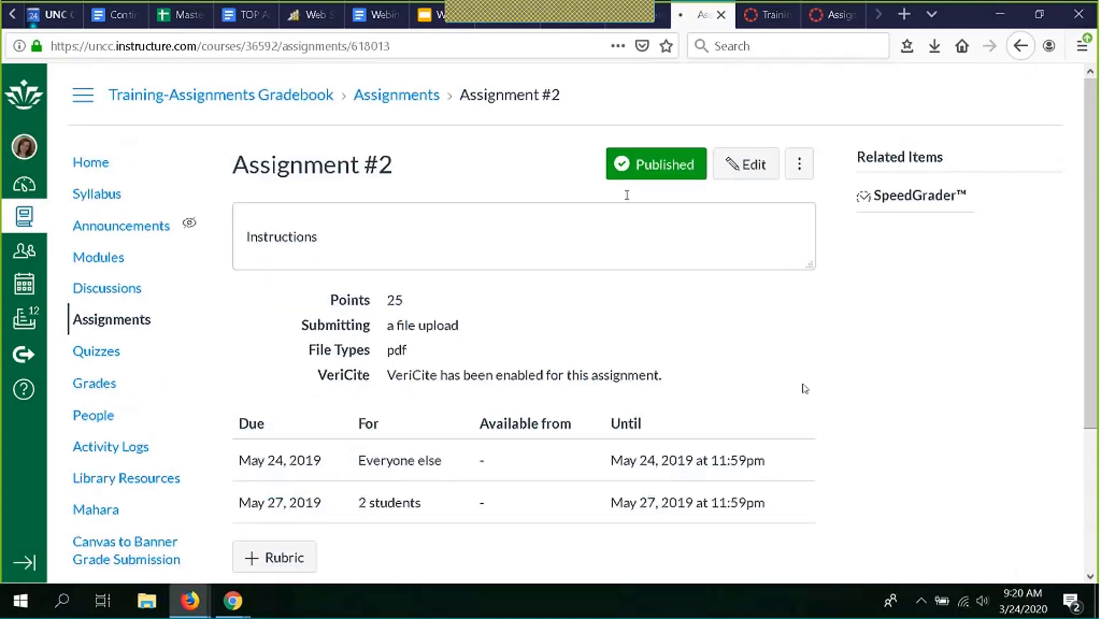
scroll(804, 386, "down", 3)
scroll(804, 388, "up", 3)
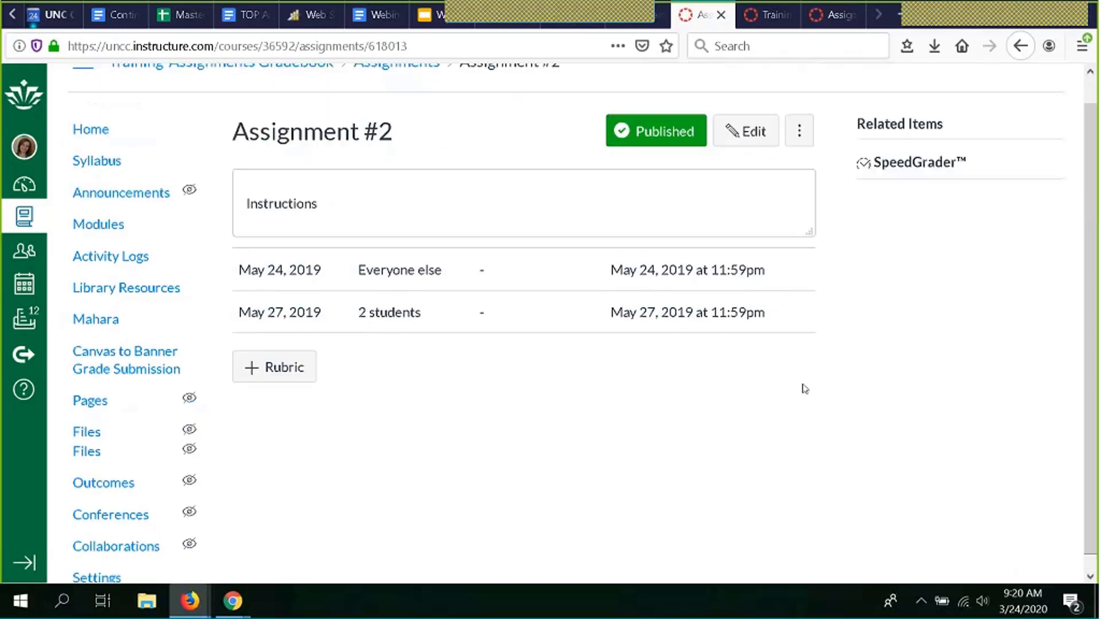
scroll(804, 389, "down", 1)
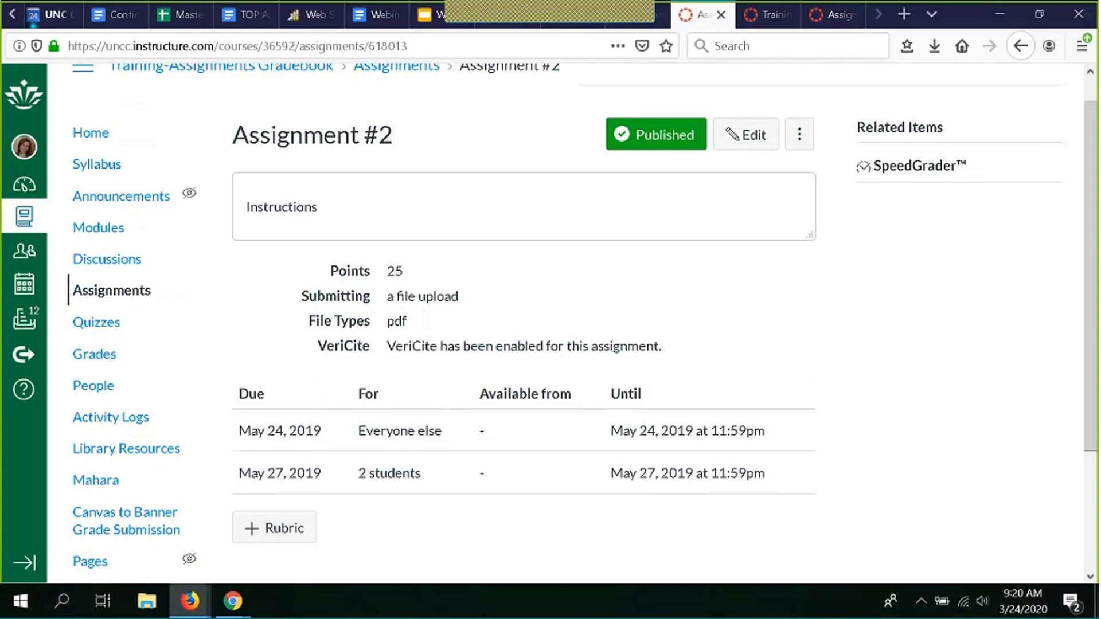
scroll(287, 362, "down", 3)
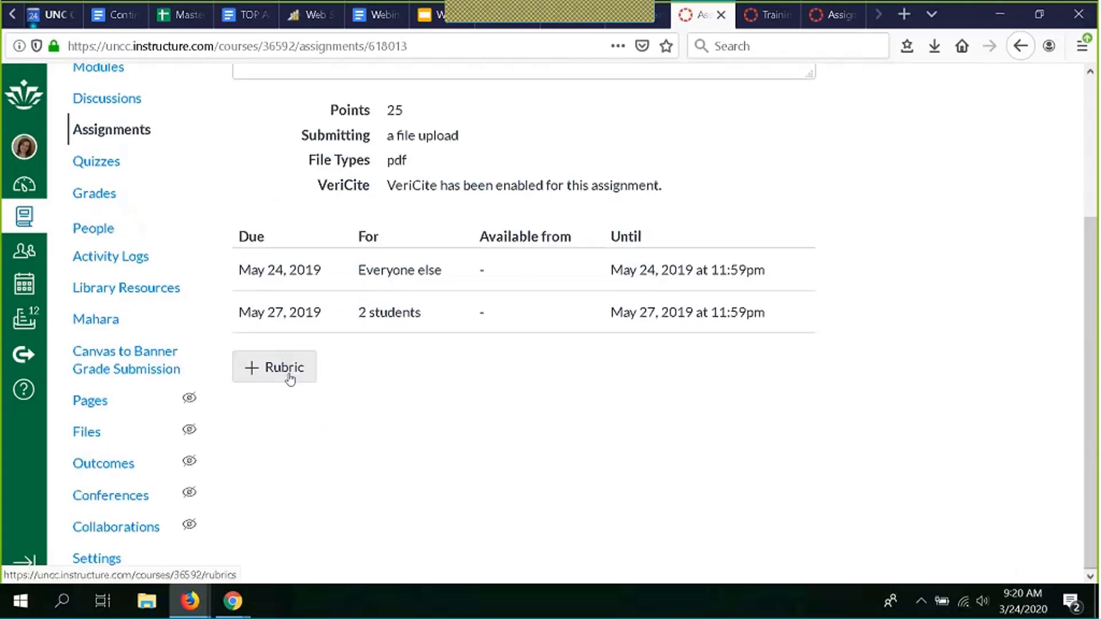
- Start a rubric, search existing rubrics, tick 'Use this rubric for assignment grading', then cancel the draft
left_click(290, 377)
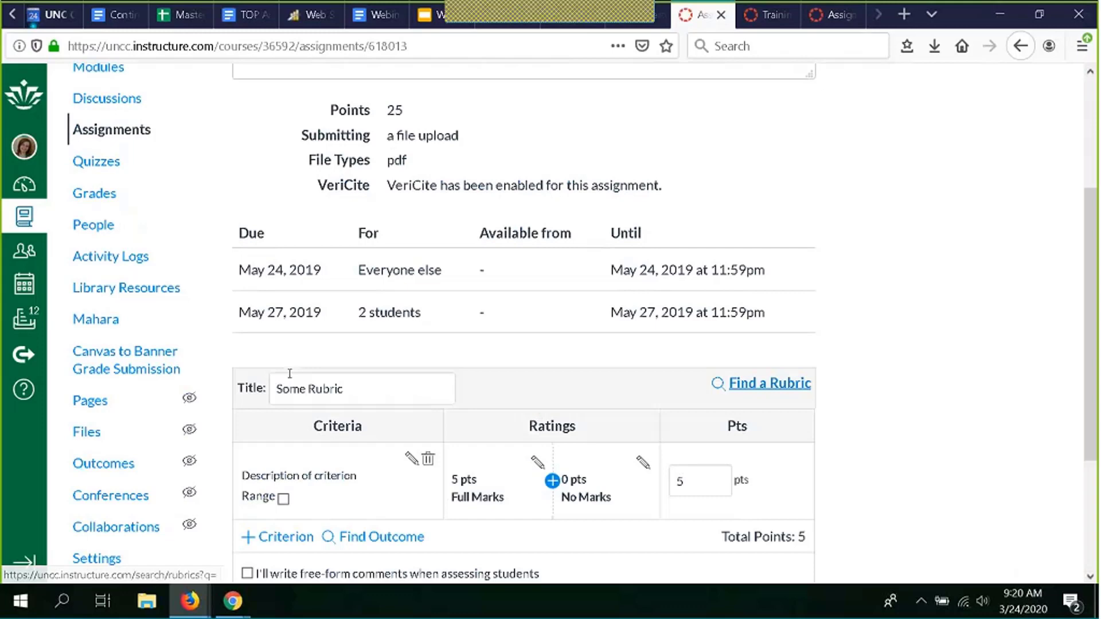
scroll(827, 377, "down", 3)
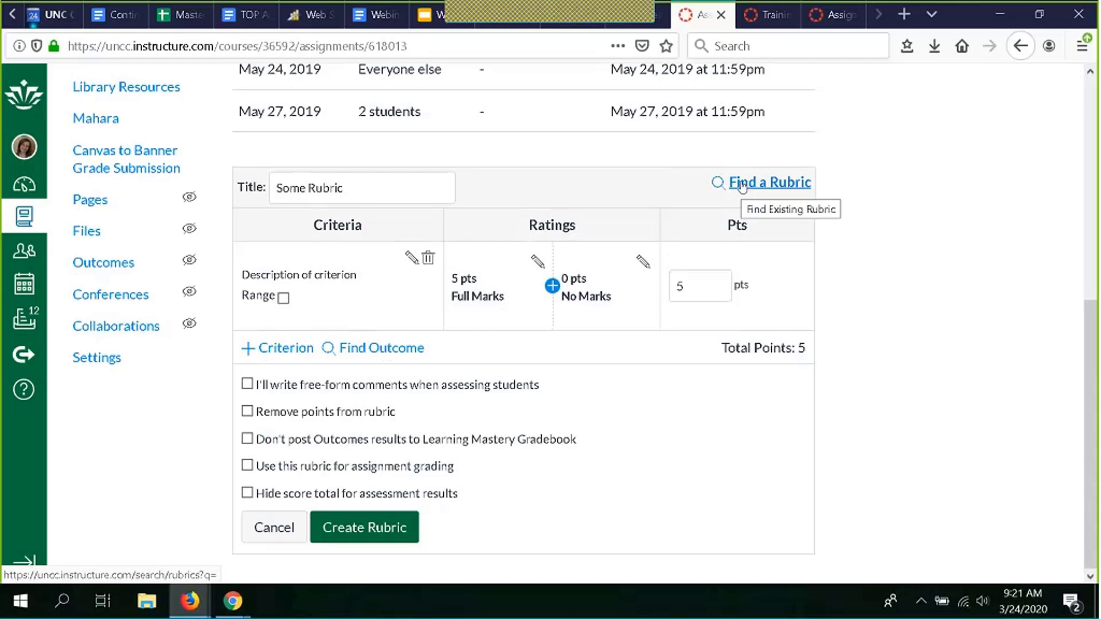
left_click(785, 186)
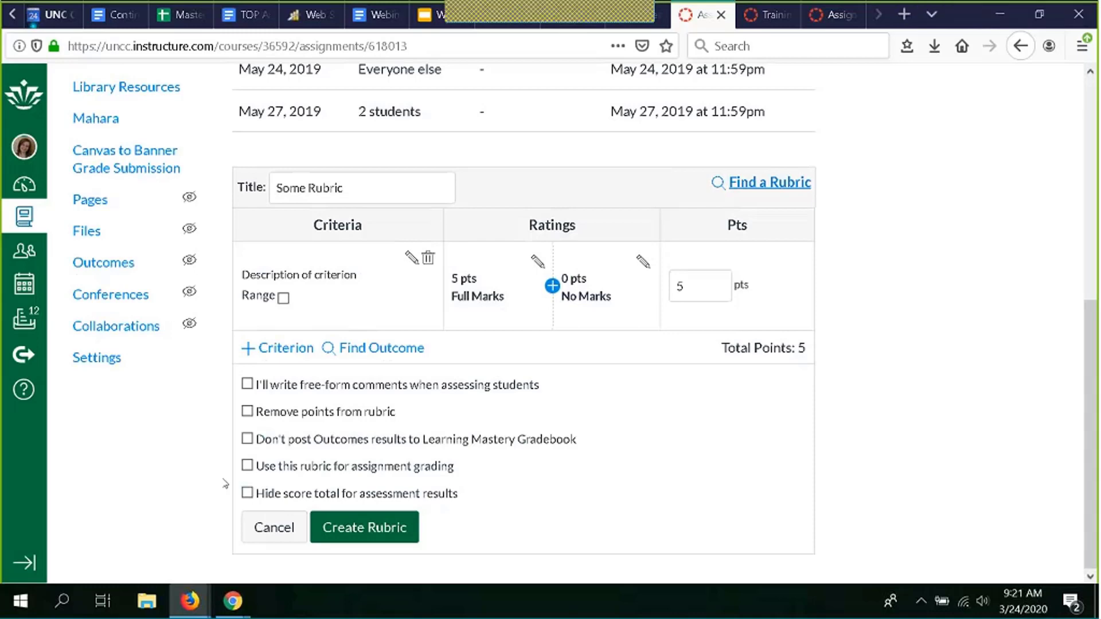
left_click(247, 466)
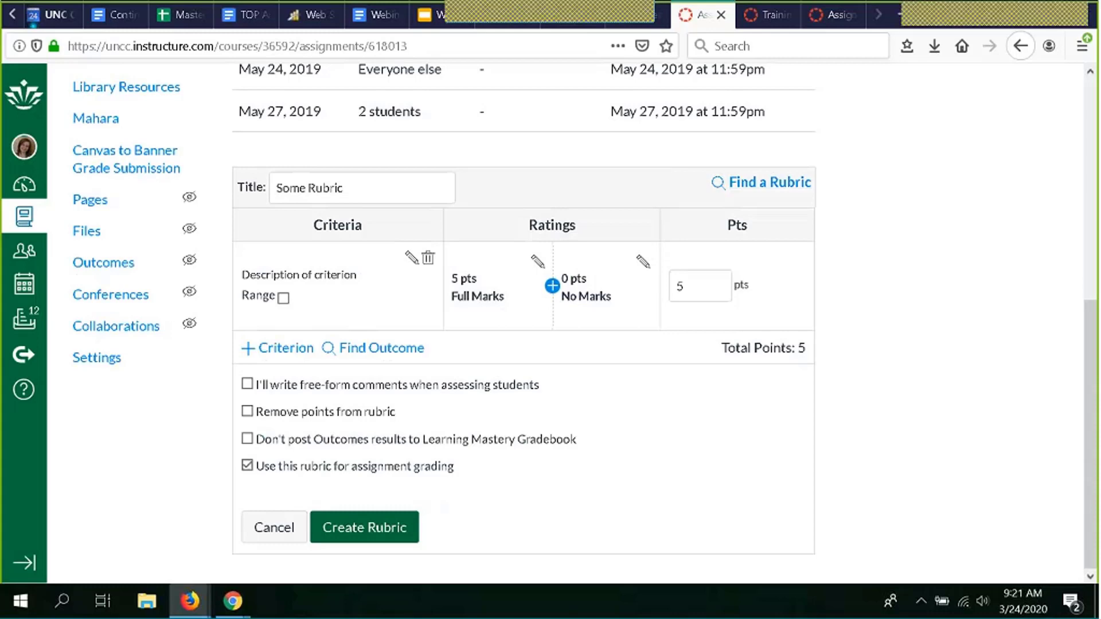
left_click(770, 183)
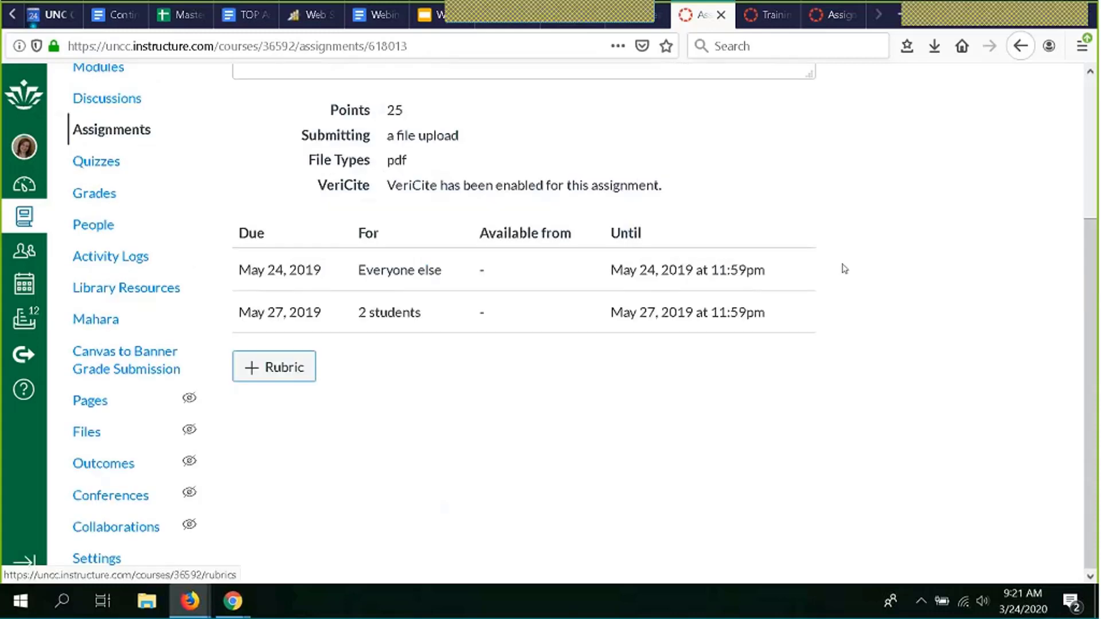
- Launch SpeedGrader for Assignment #2 from the Related Items links
scroll(844, 268, "up", 3)
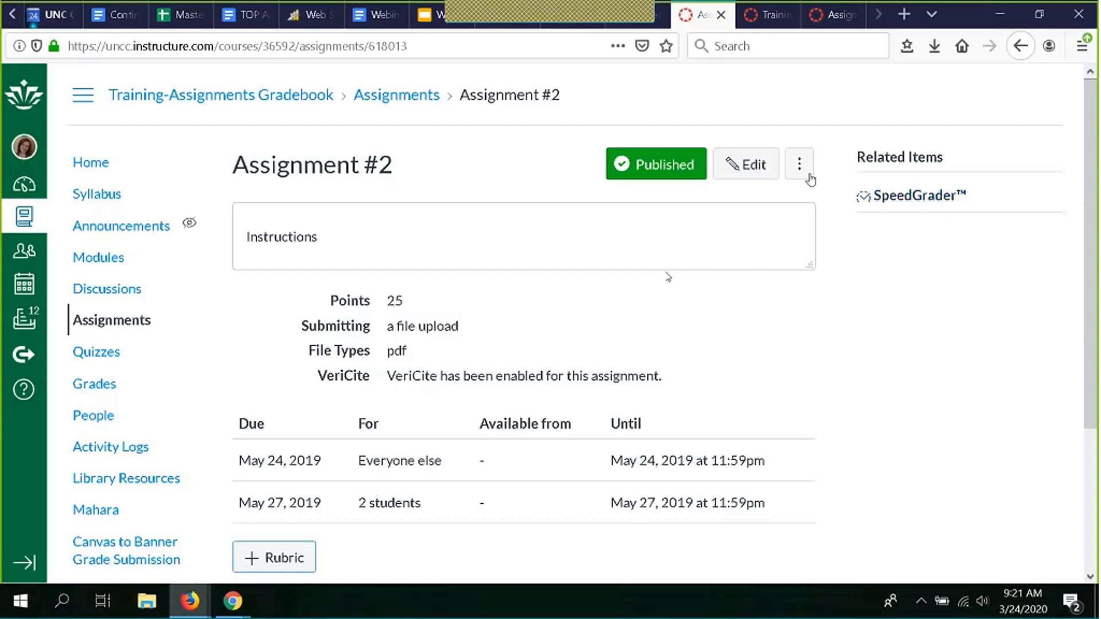
left_click(913, 196)
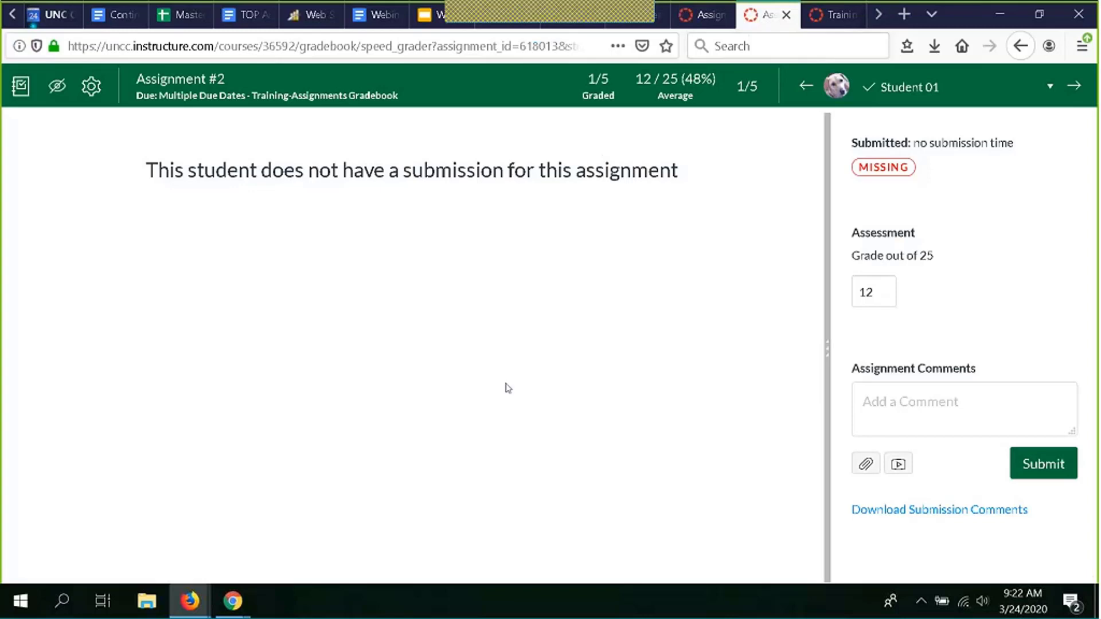
- Jump to Student 04, then Student 03, using the SpeedGrader student dropdown
left_click(1048, 87)
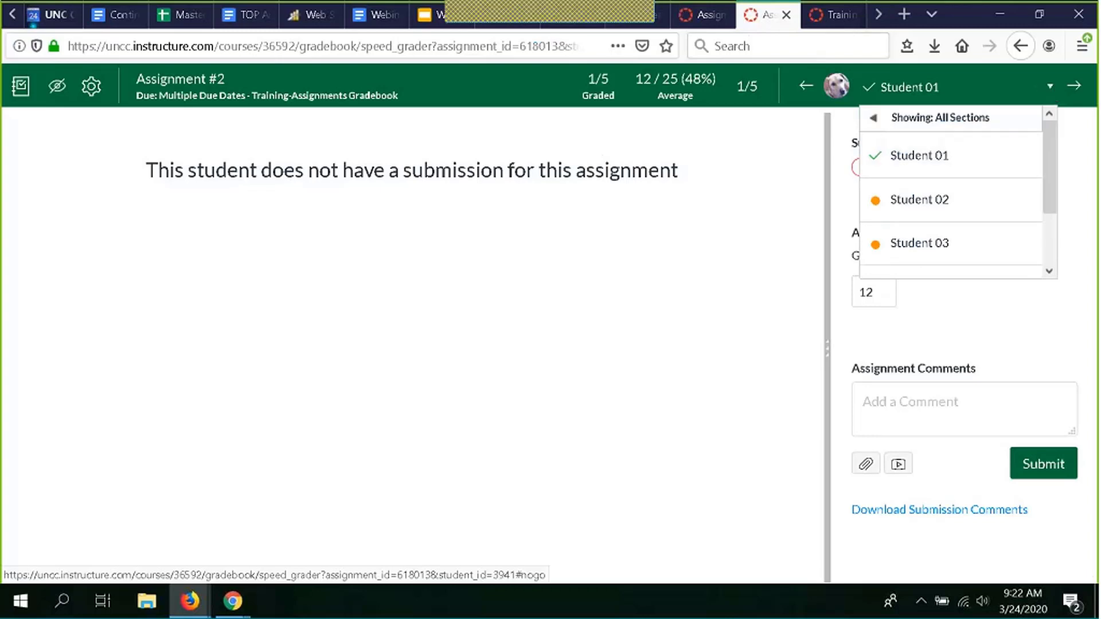
scroll(1005, 160, "down", 2)
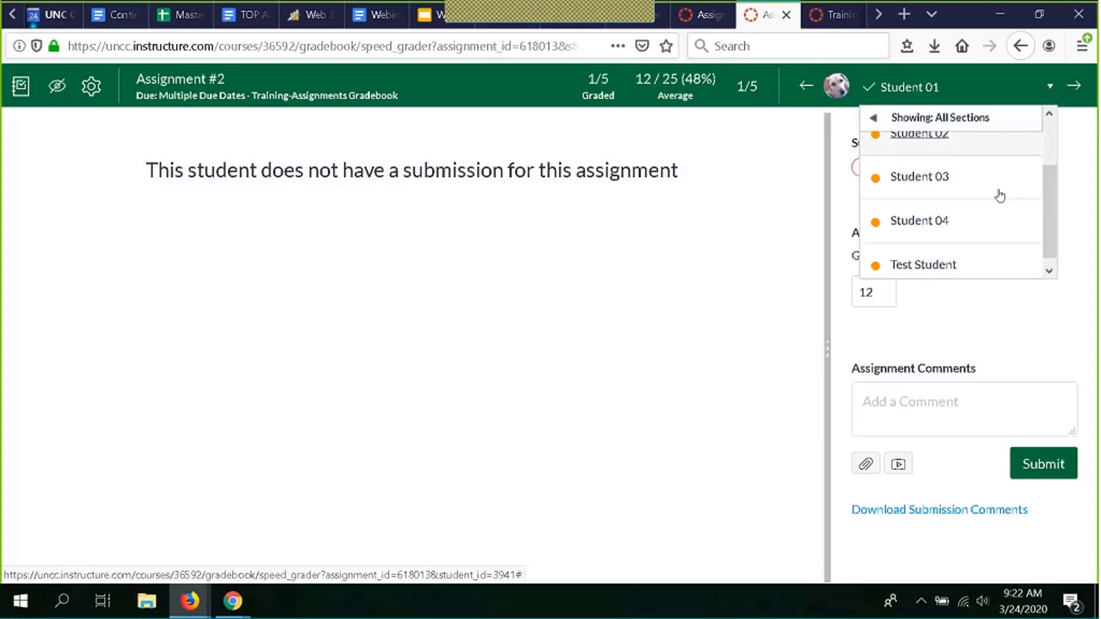
scroll(999, 196, "down", 1)
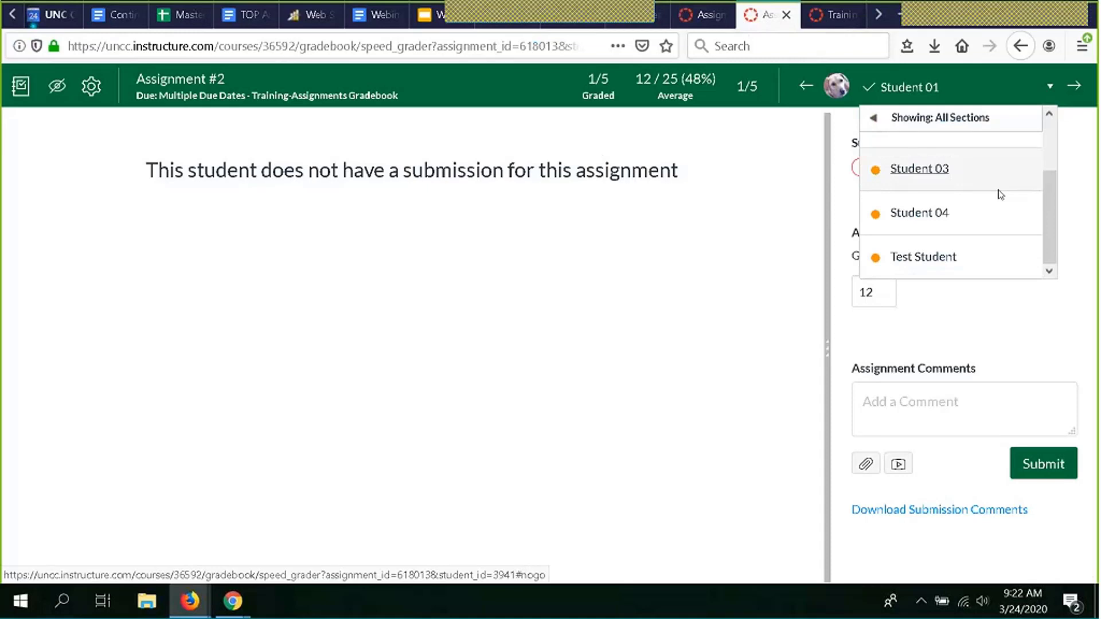
left_click(978, 224)
left_click(997, 87)
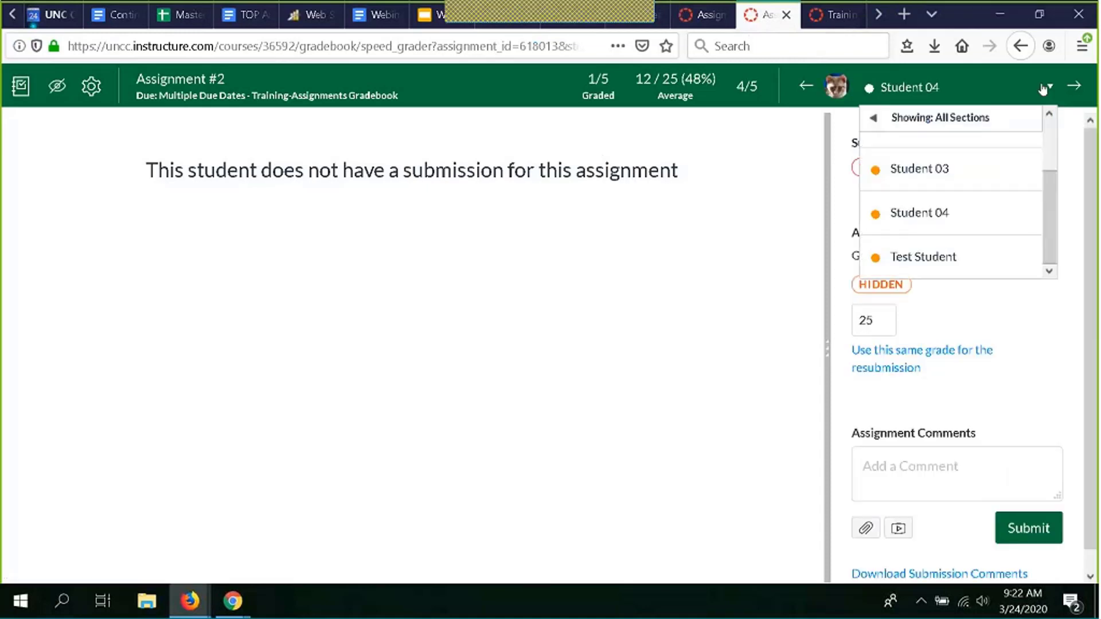
left_click(979, 181)
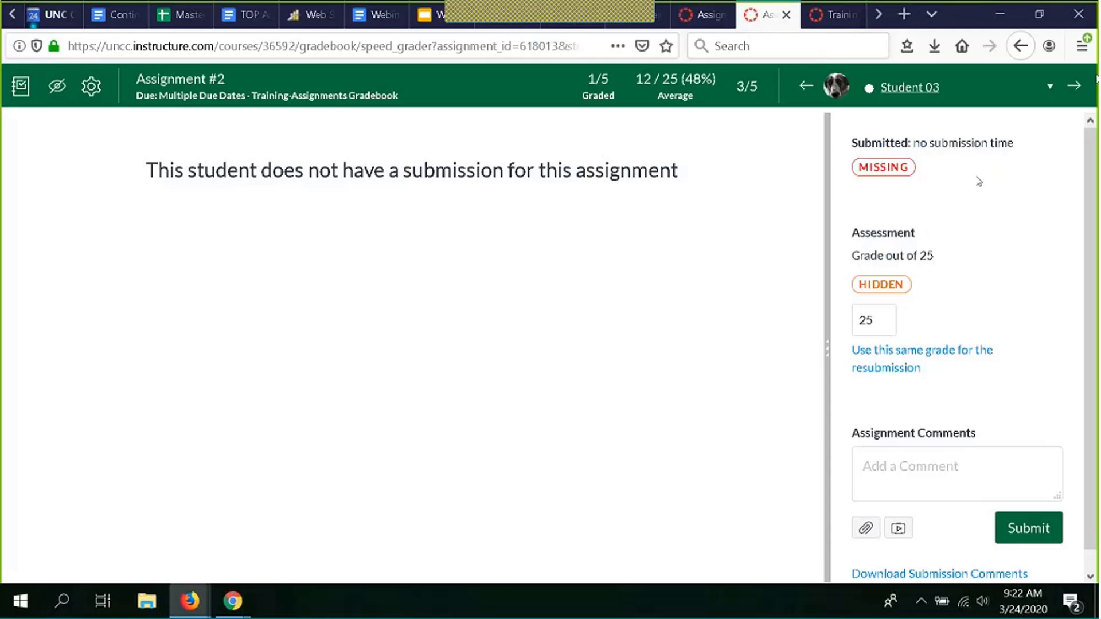
- Advance to Student 04 and Test Student, then return to the Assignment #2 details page
left_click(1072, 86)
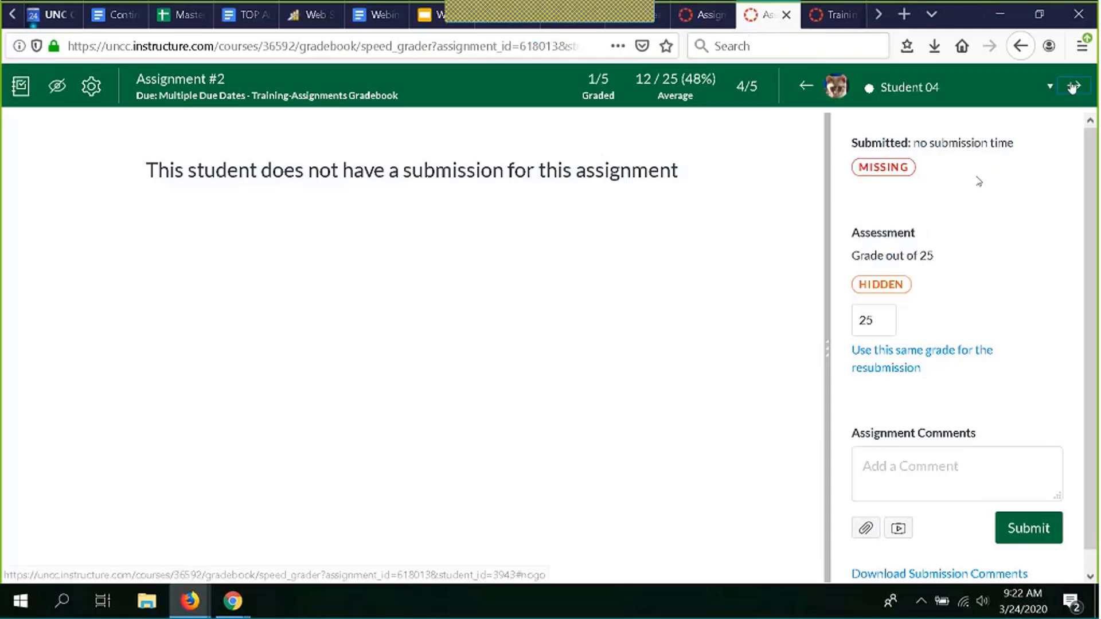
left_click(1072, 86)
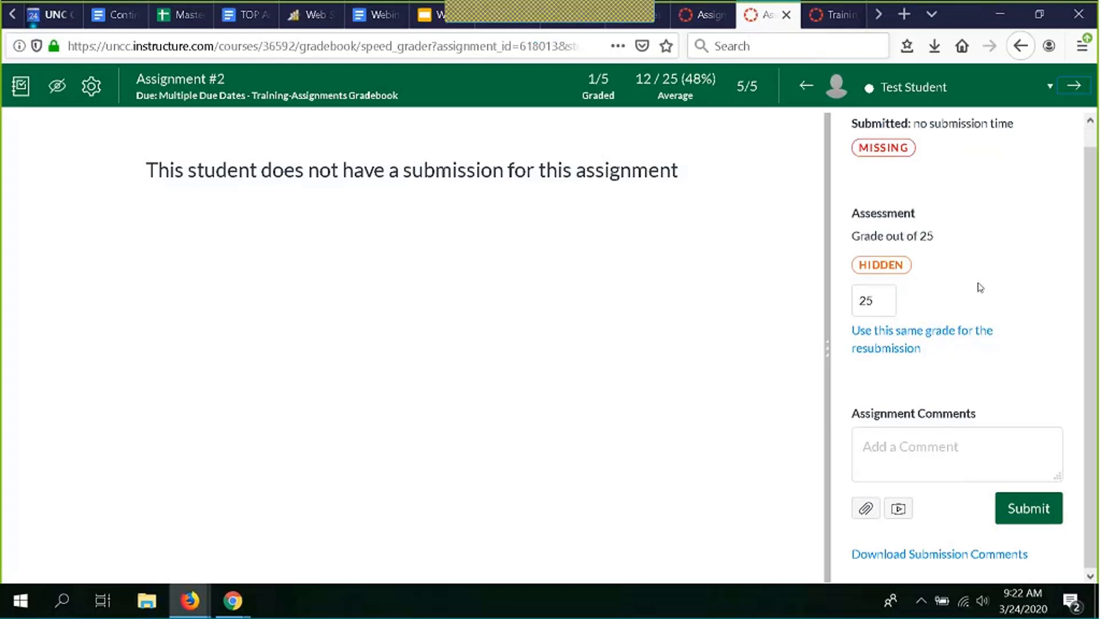
scroll(980, 287, "up", 1)
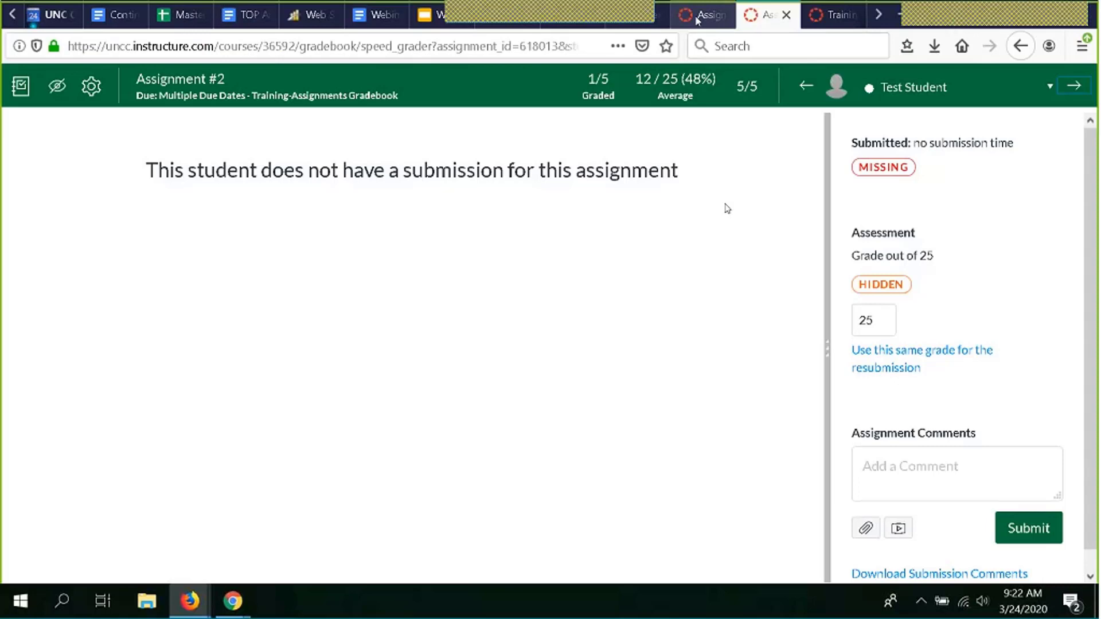
left_click(698, 18)
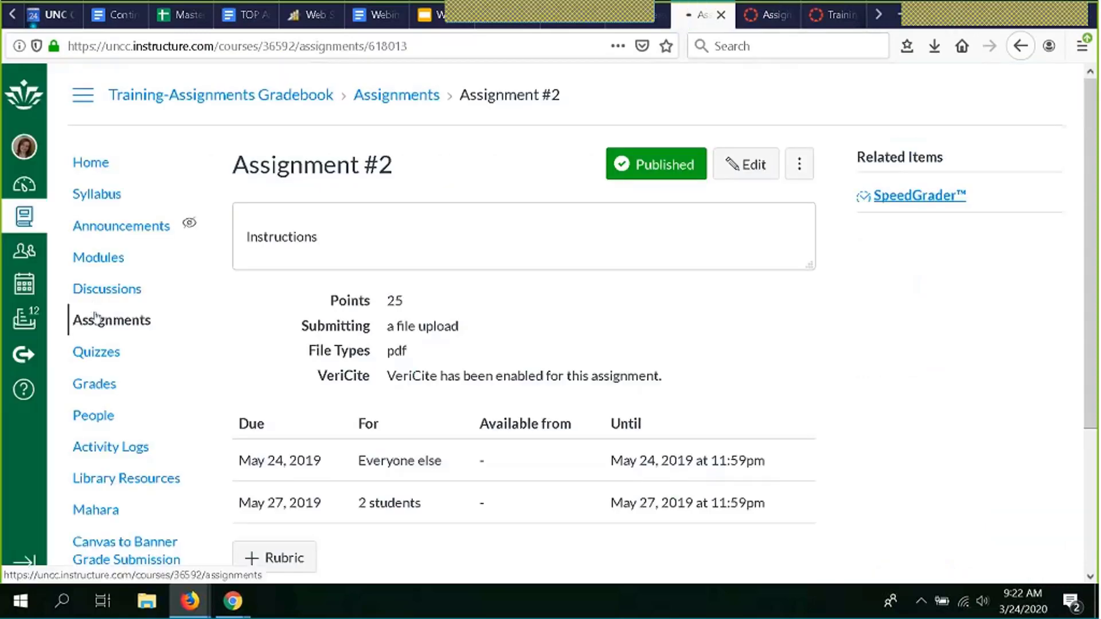
- Open Assignment #1 in SpeedGrader, scroll Student 01's Test Rubric ratings and comments, and select Add a Comment
left_click(96, 319)
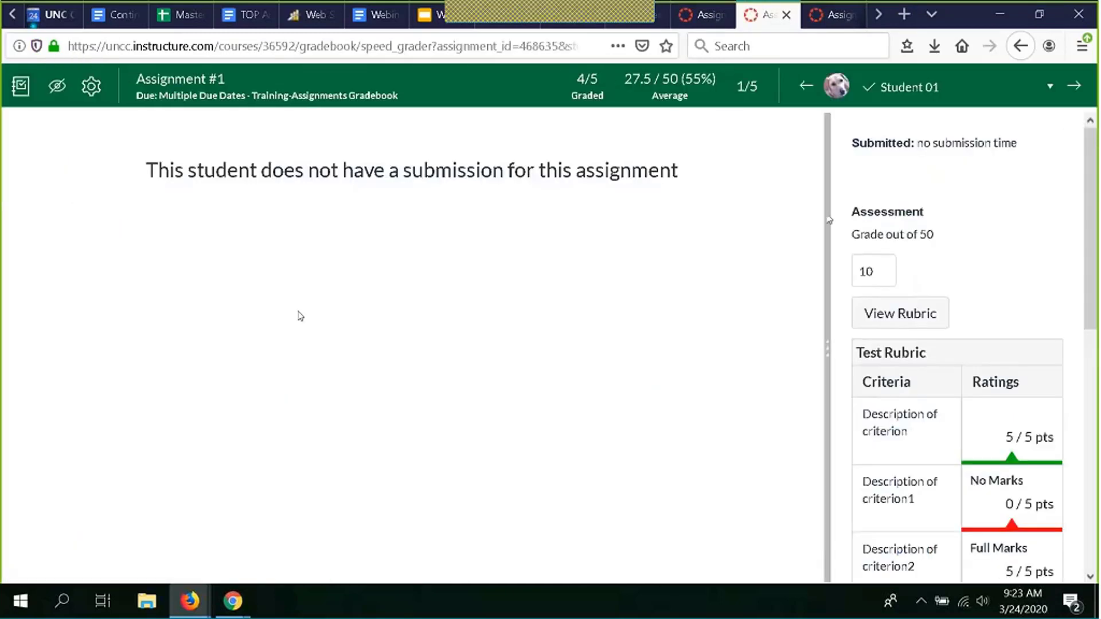
scroll(996, 233, "down", 4)
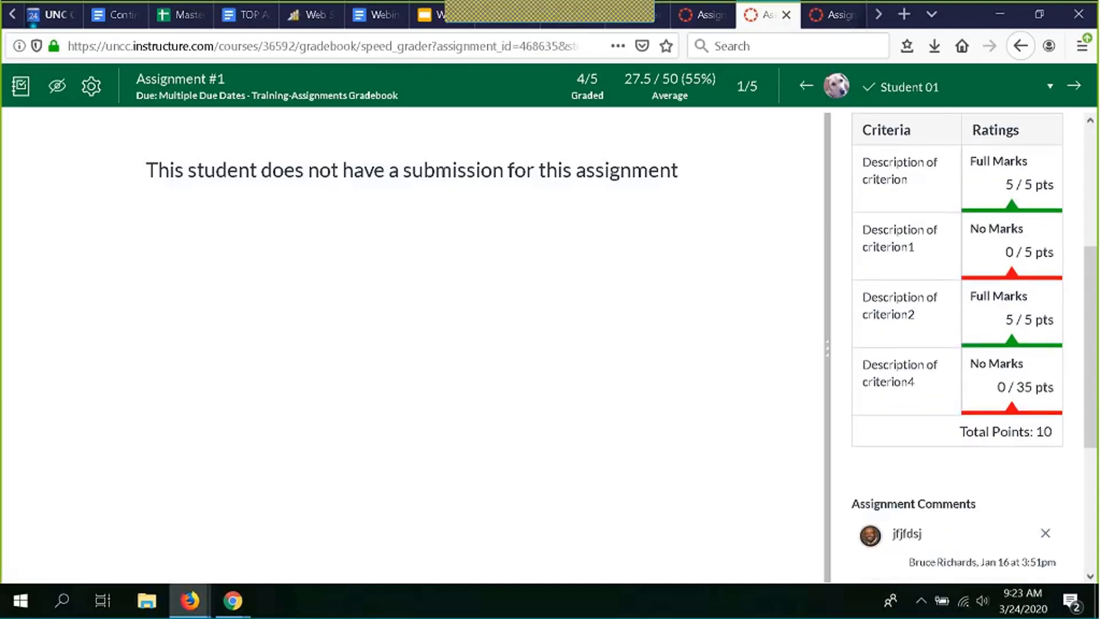
scroll(931, 208, "up", 3)
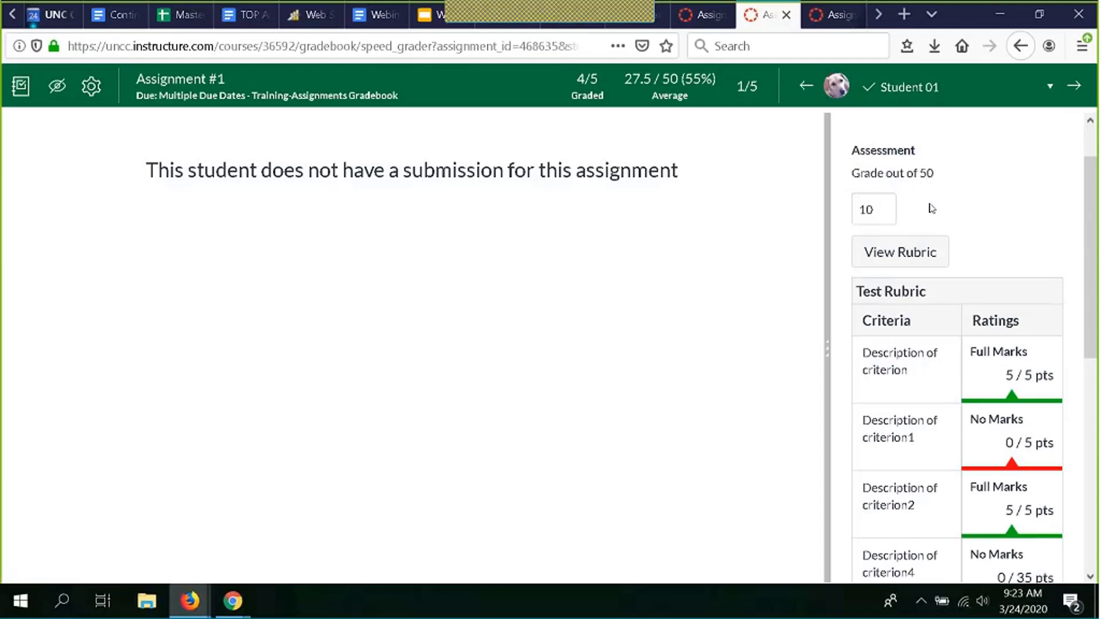
scroll(931, 208, "up", 1)
scroll(932, 208, "down", 9)
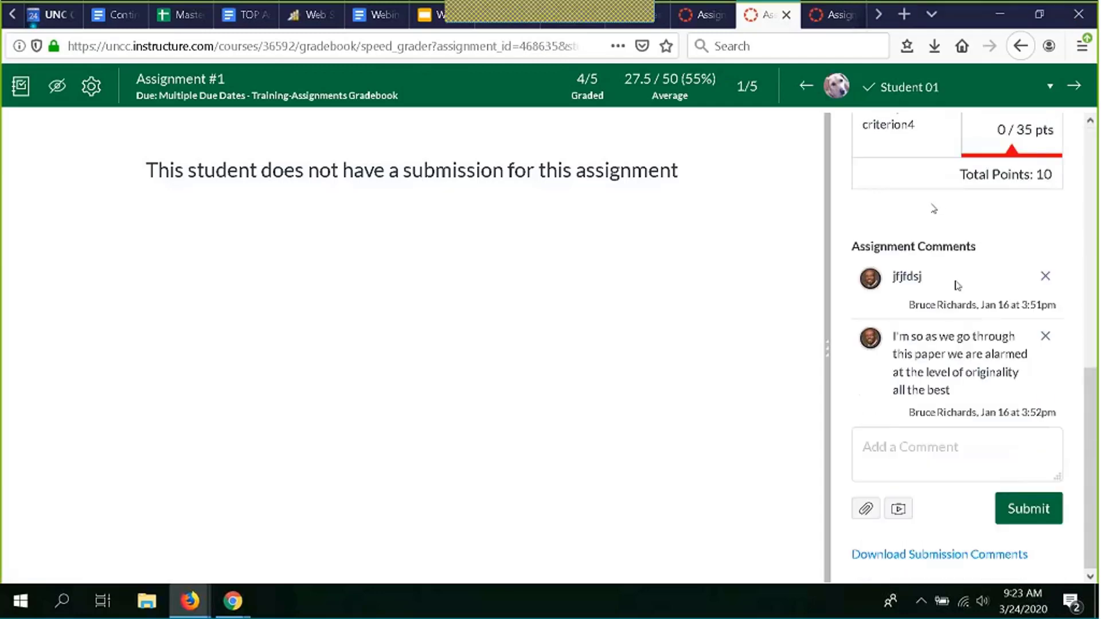
left_click(863, 447)
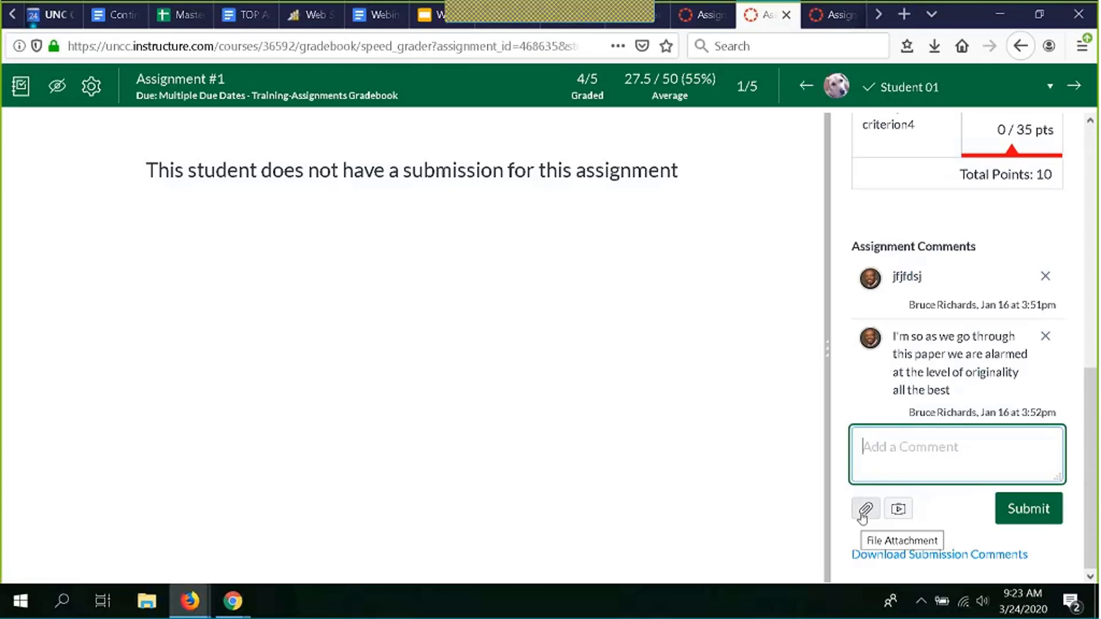
scroll(953, 411, "up", 7)
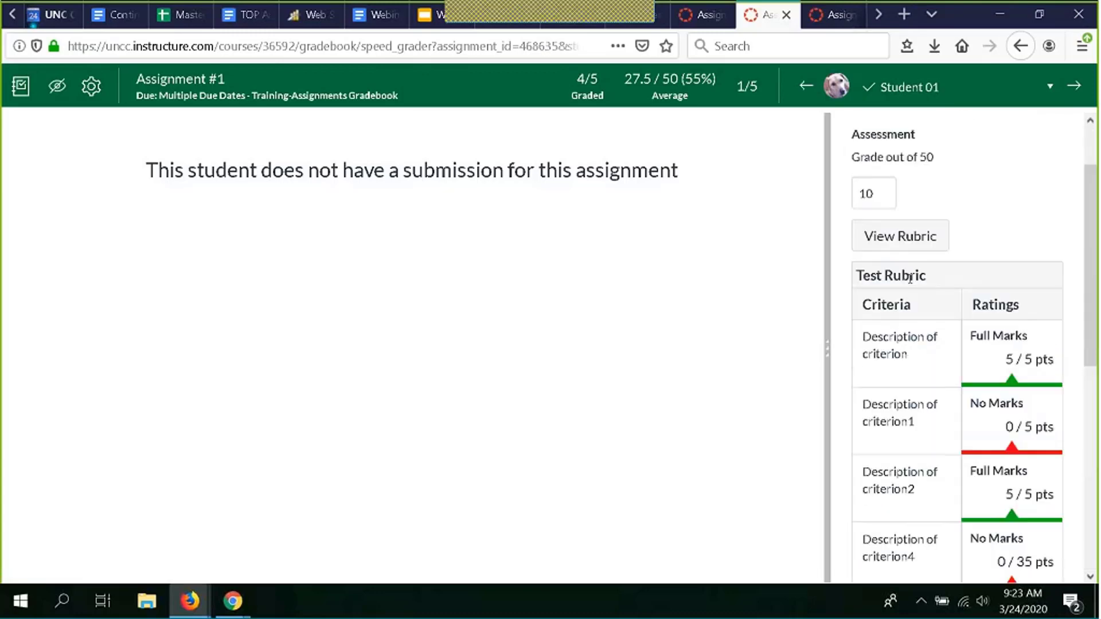
scroll(922, 469, "down", 7)
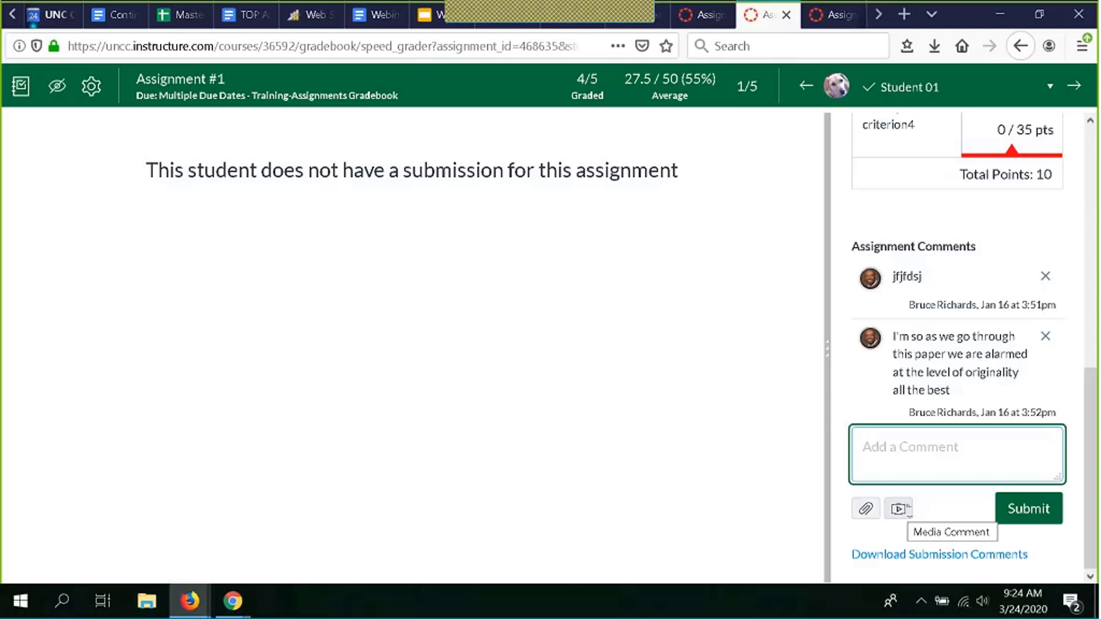
left_click(884, 453)
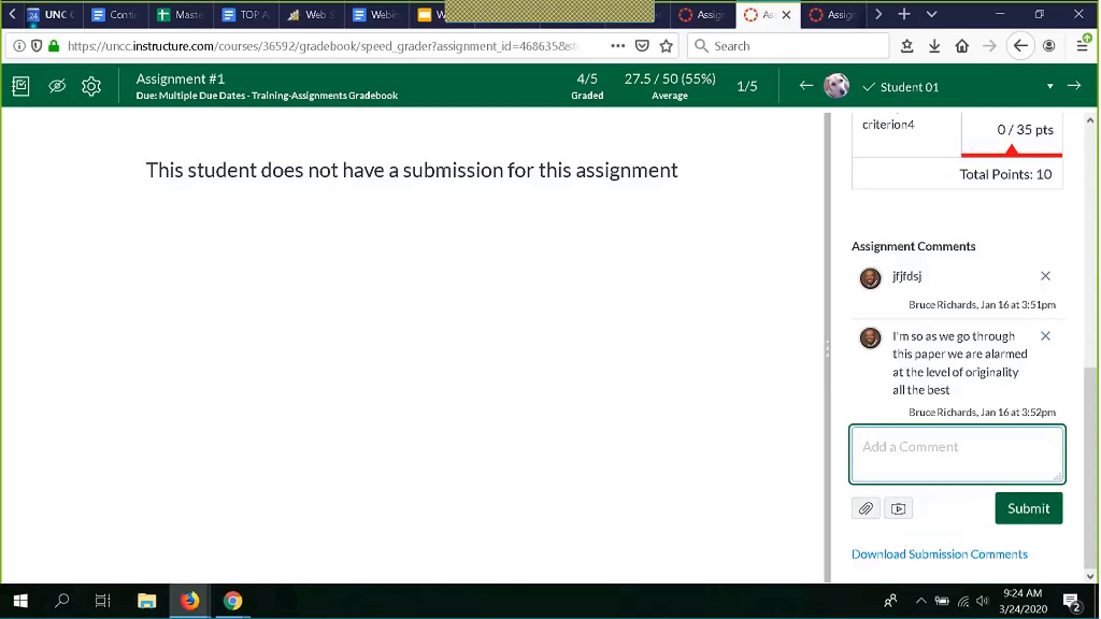
left_click(684, 8)
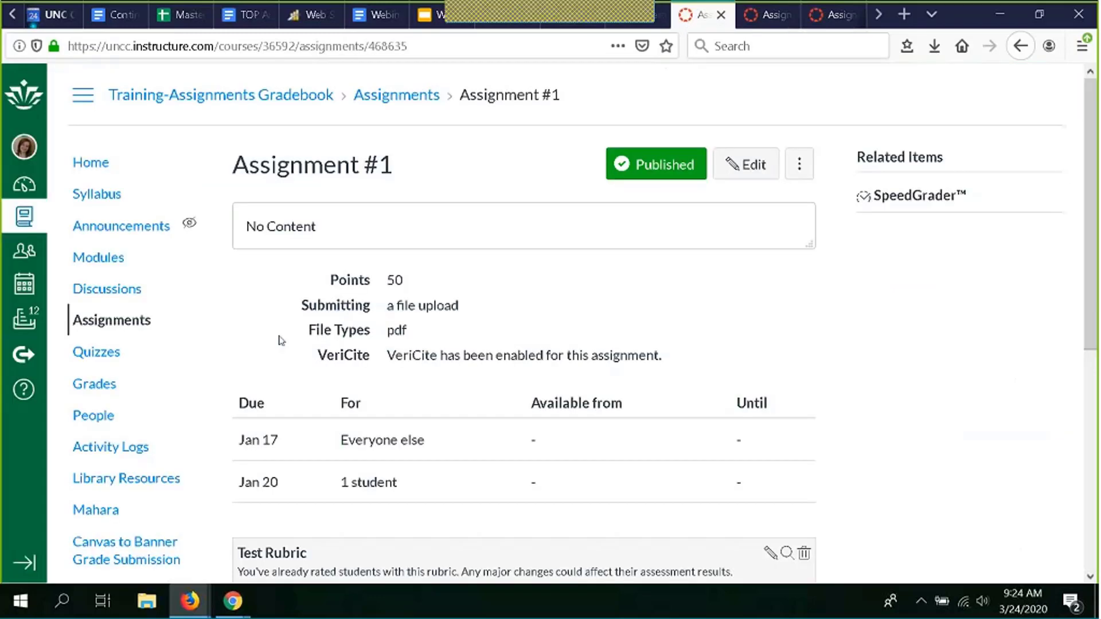
left_click(831, 14)
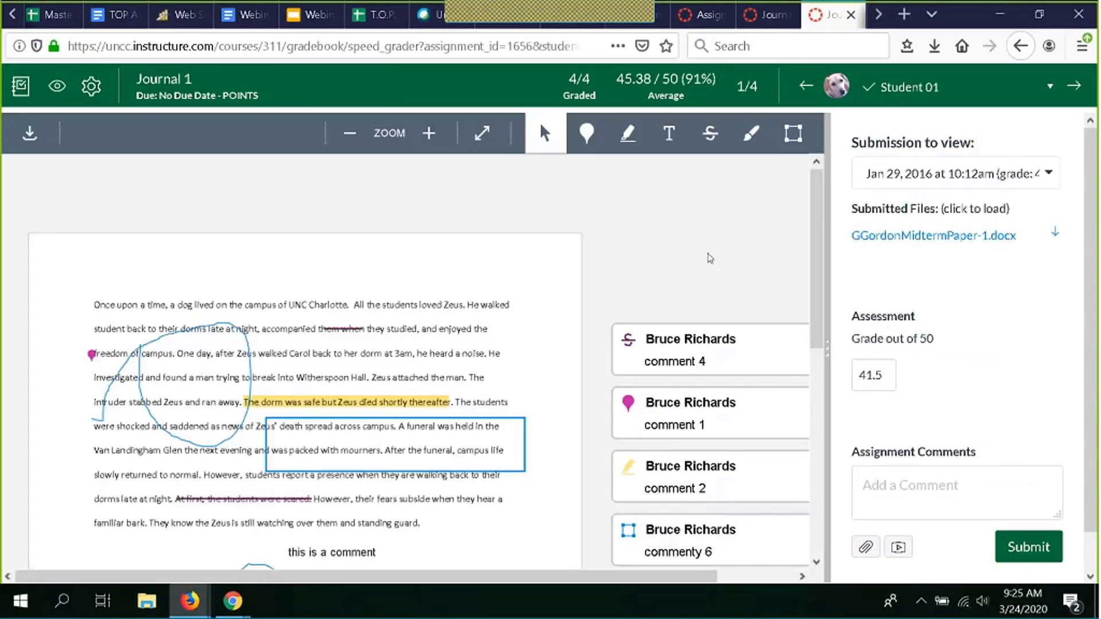
scroll(710, 258, "down", 3)
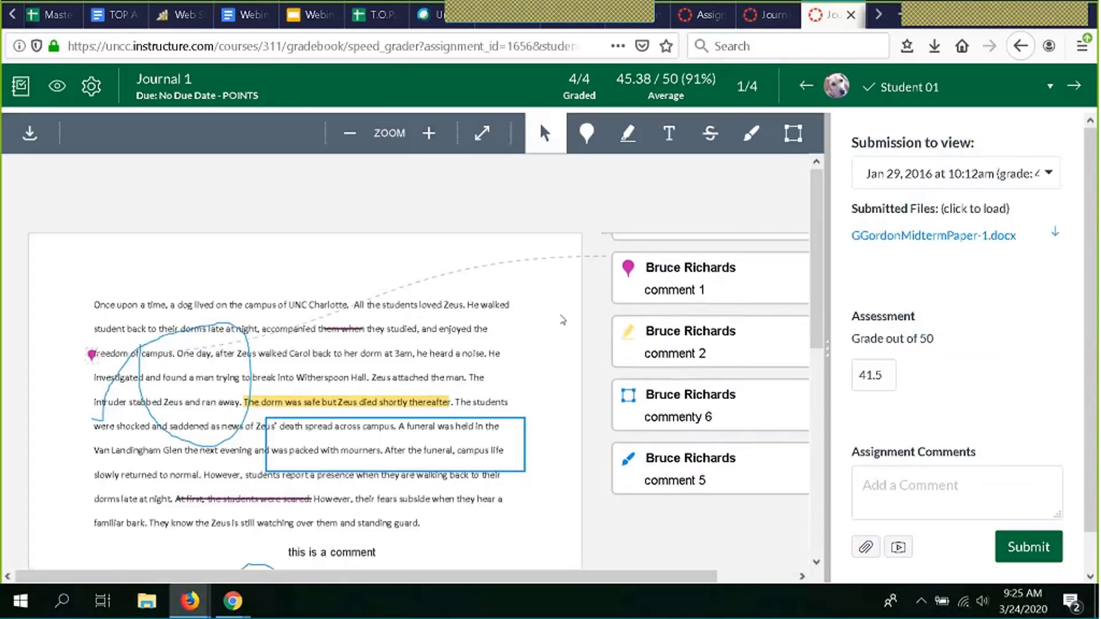
scroll(571, 382, "down", 5)
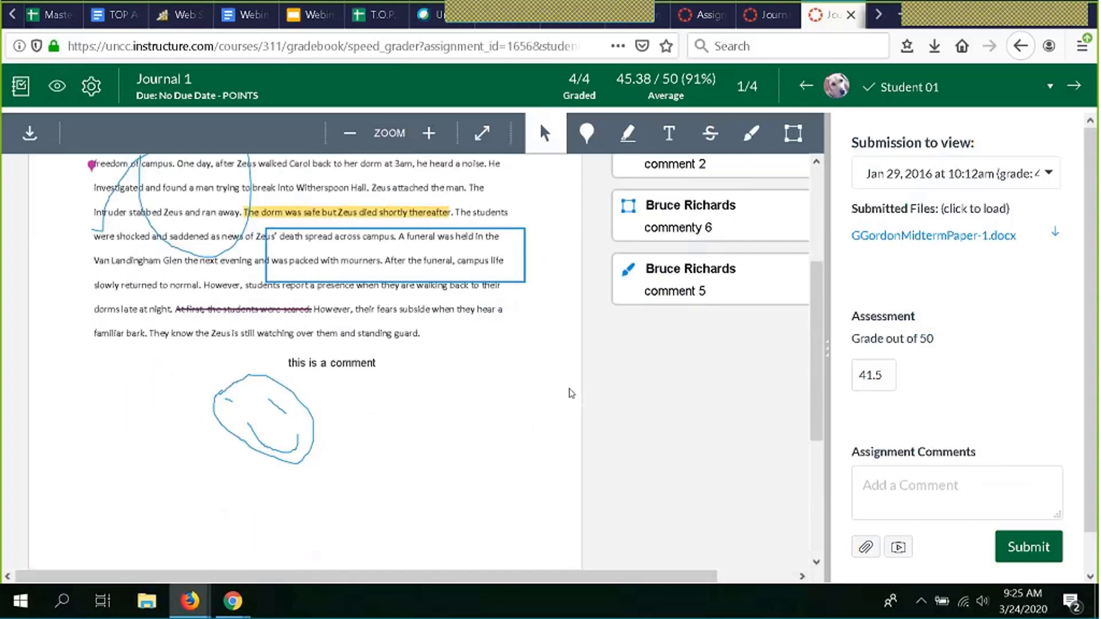
scroll(571, 393, "up", 5)
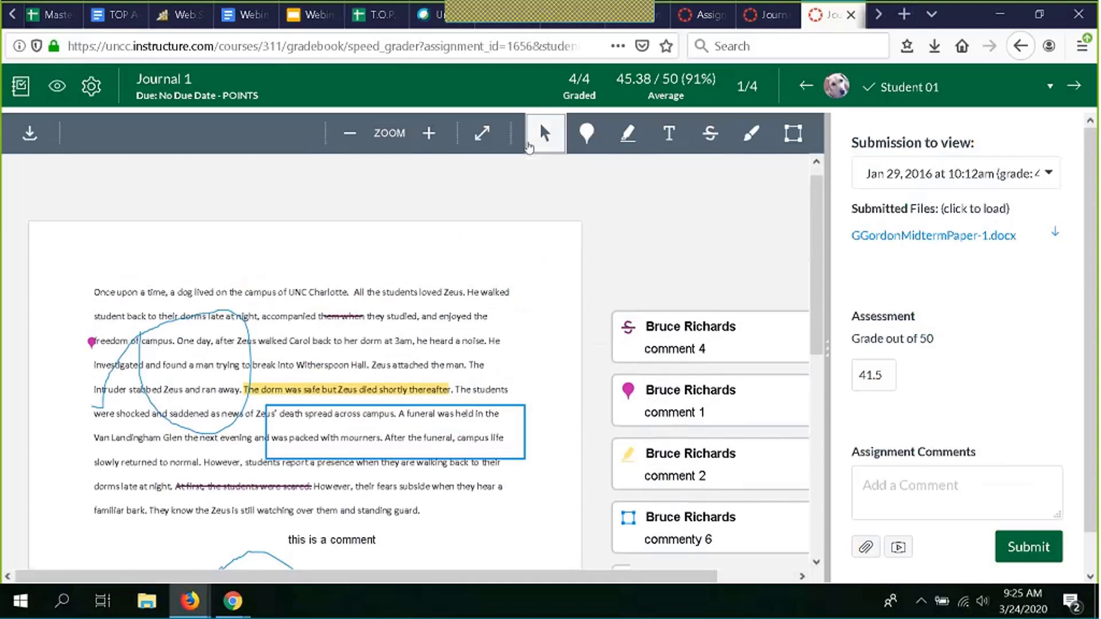
- Drop a point annotation above the first line, then try the Highlight, Text and Strikeout tools
left_click(587, 137)
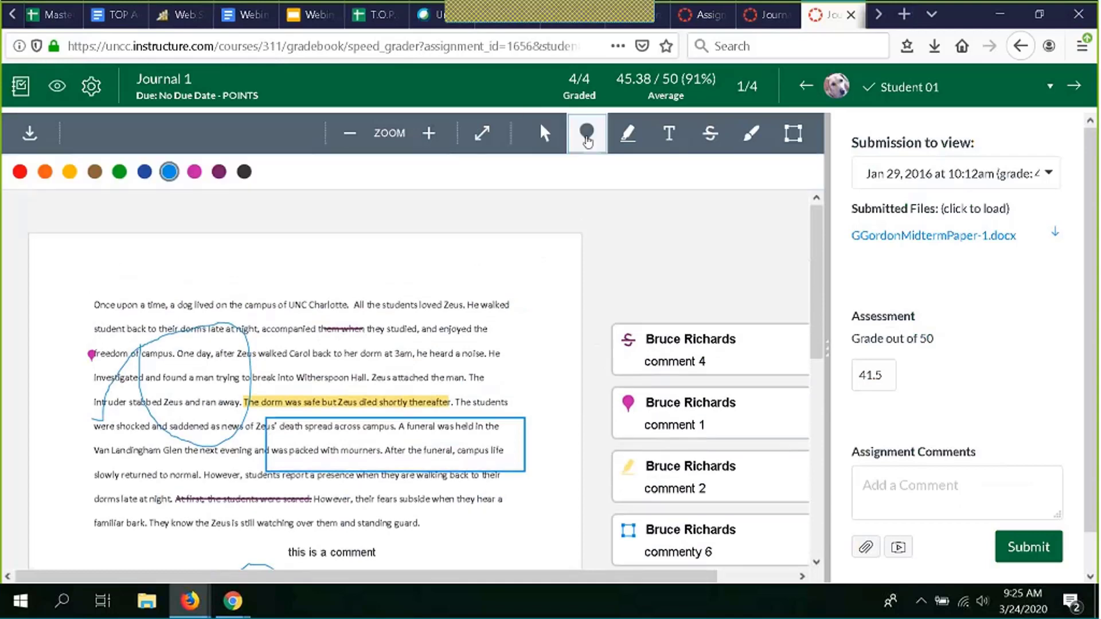
left_click(418, 295)
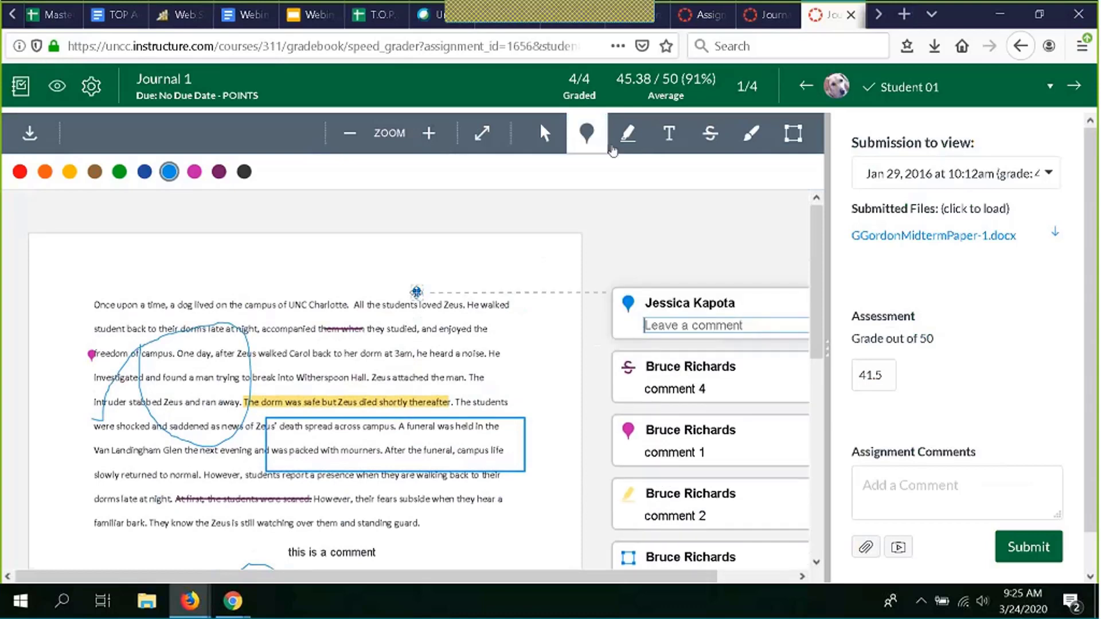
left_click(622, 144)
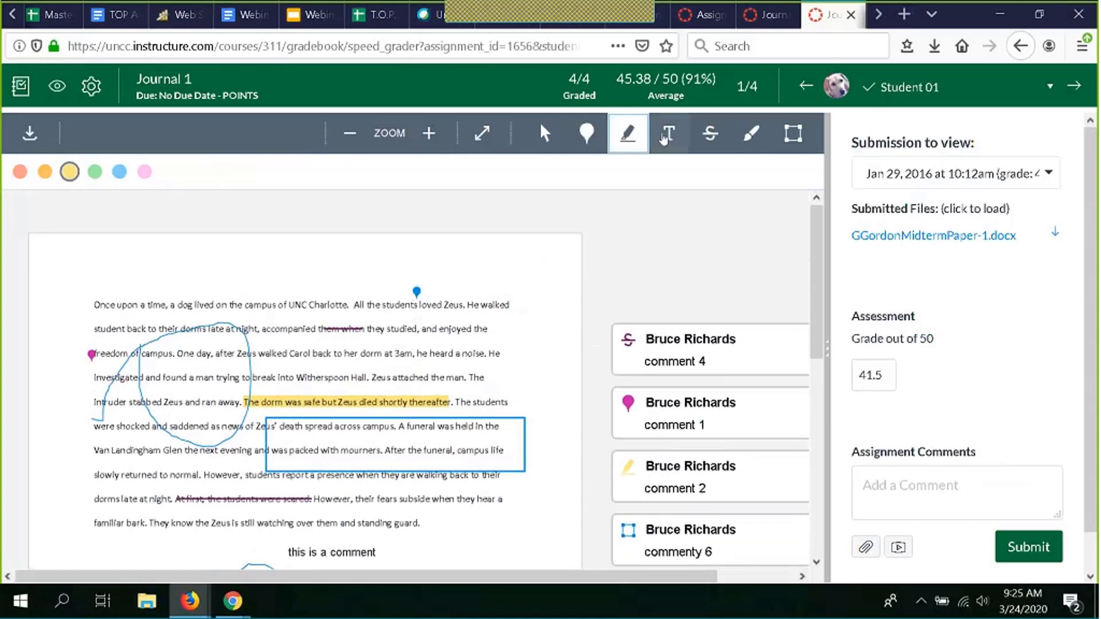
left_click(665, 134)
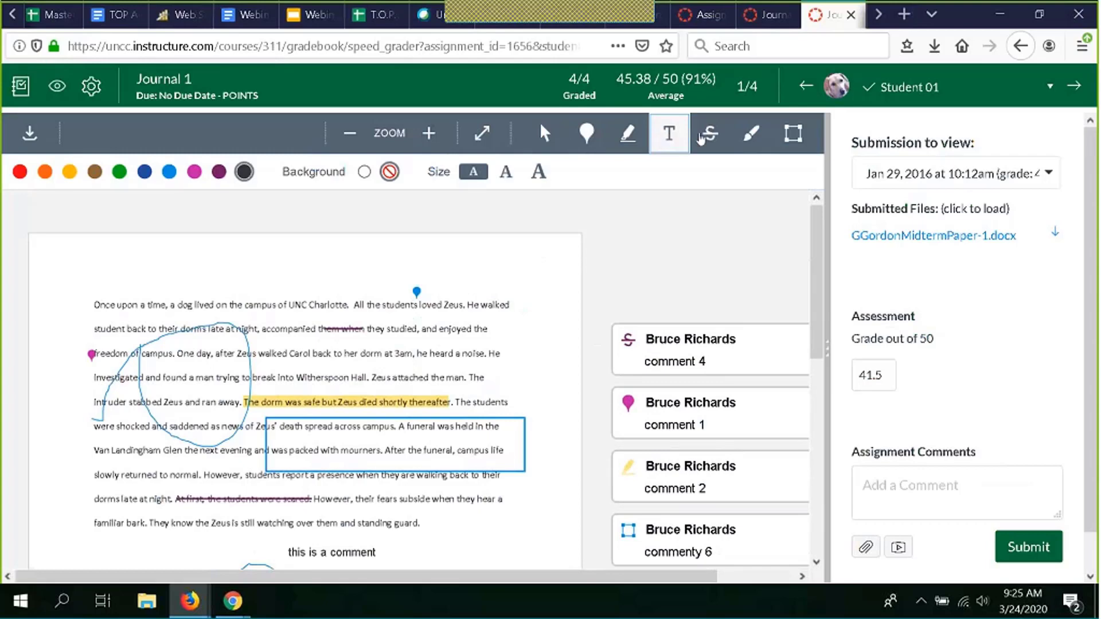
left_click(708, 136)
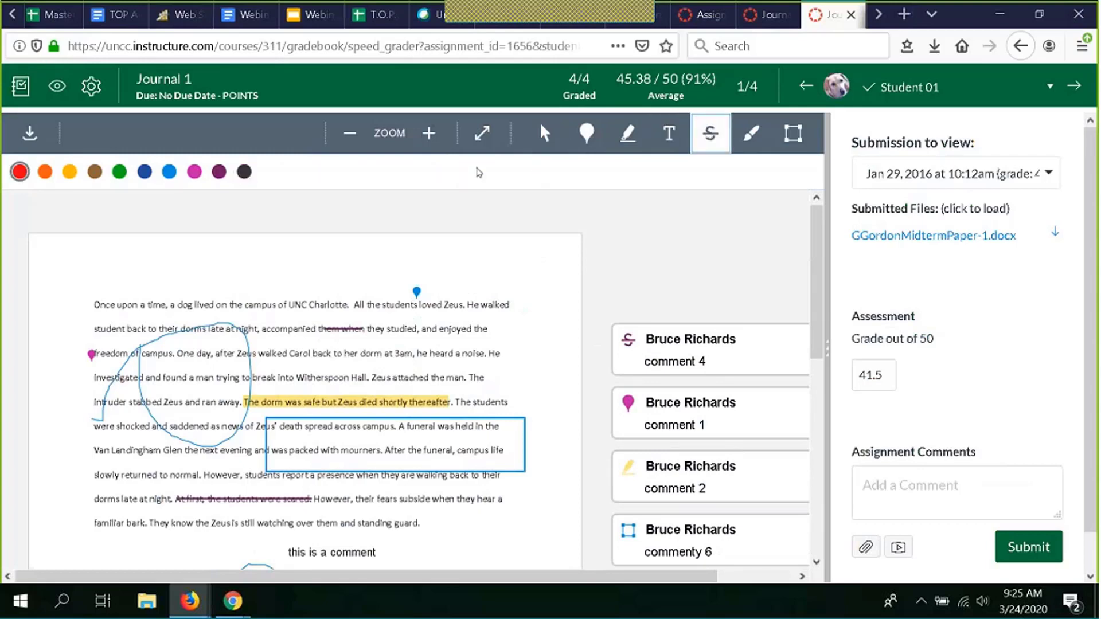
- Zoom the submission in two steps and scroll sideways across the enlarged page
scroll(438, 290, "down", 1)
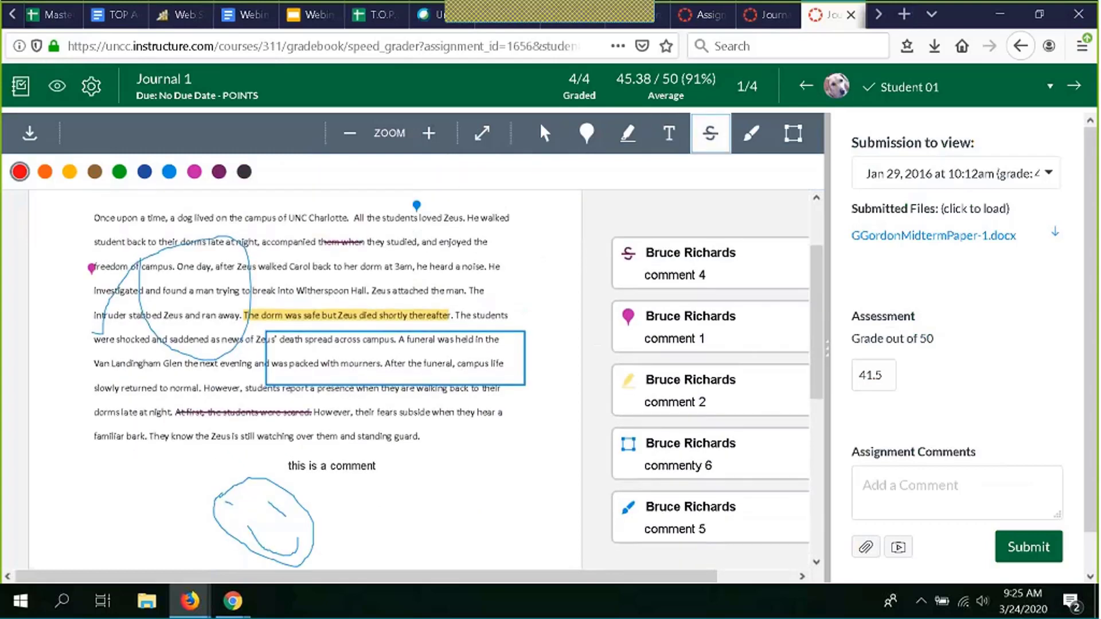
left_click(429, 133)
left_click(440, 151)
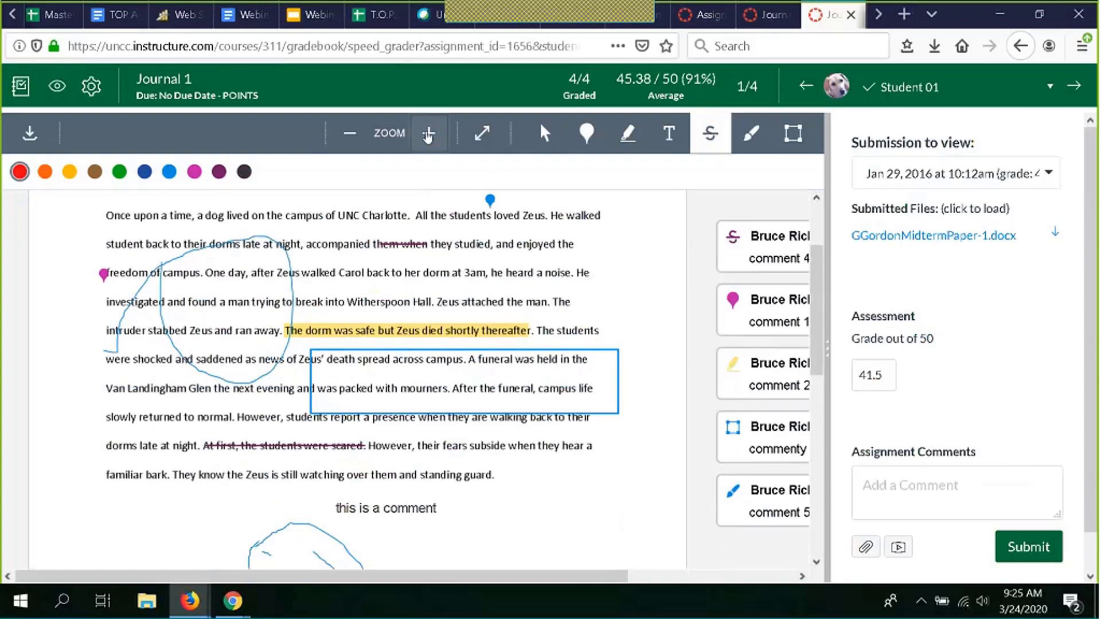
scroll(618, 321, "right", 5)
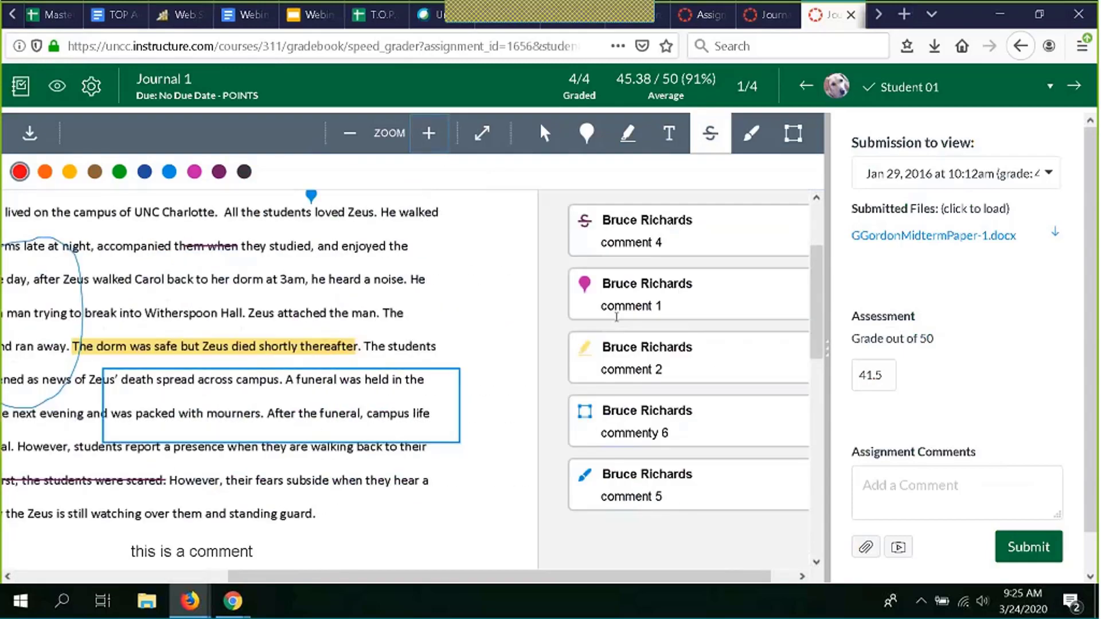
scroll(618, 321, "left", 3)
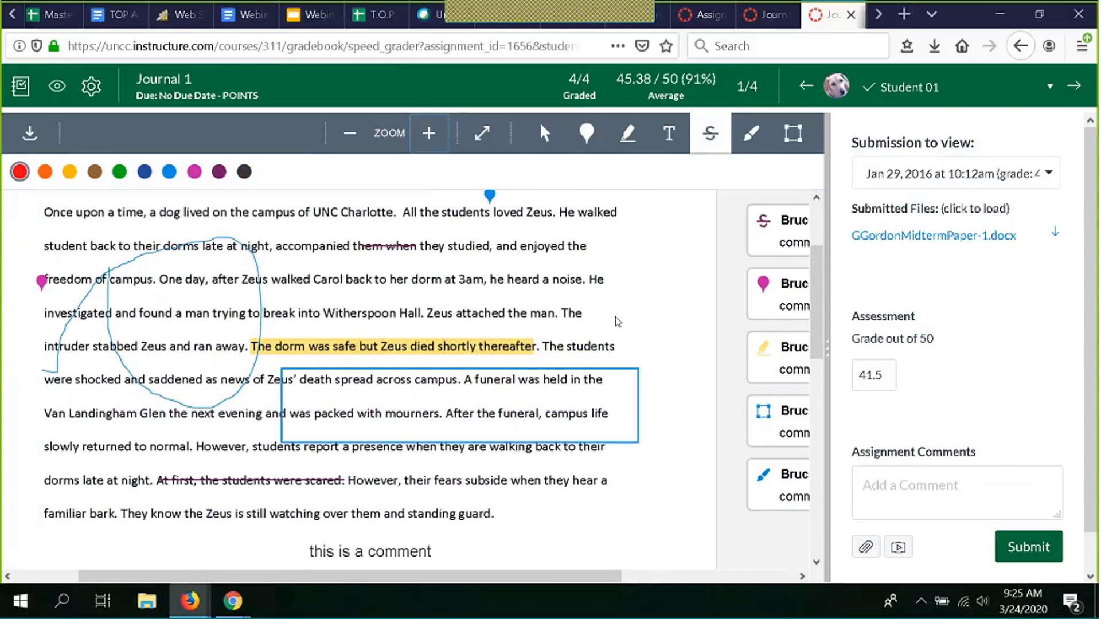
scroll(617, 321, "right", 2)
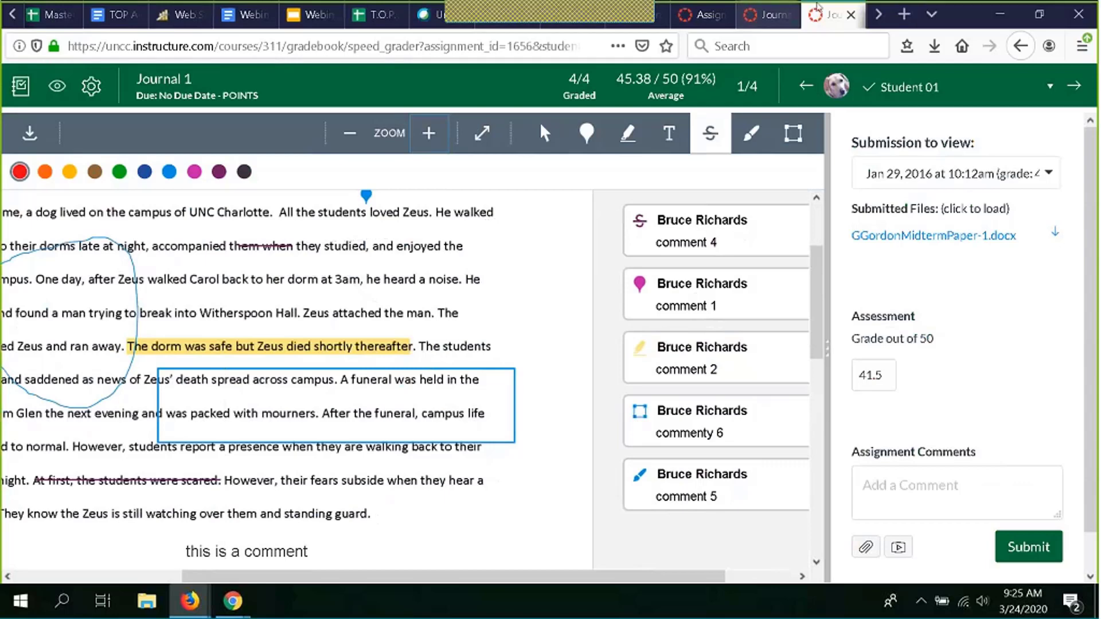
- Close the Journal 1 SpeedGrader view and go to the POINTS course Gradebook listing four students
left_click(851, 14)
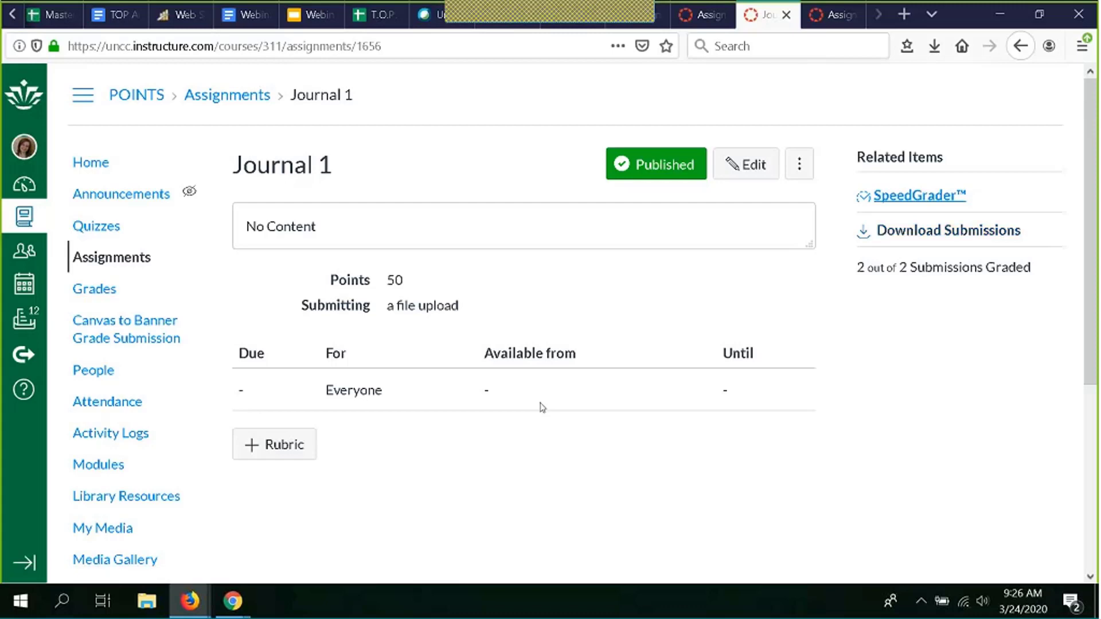
left_click(93, 291)
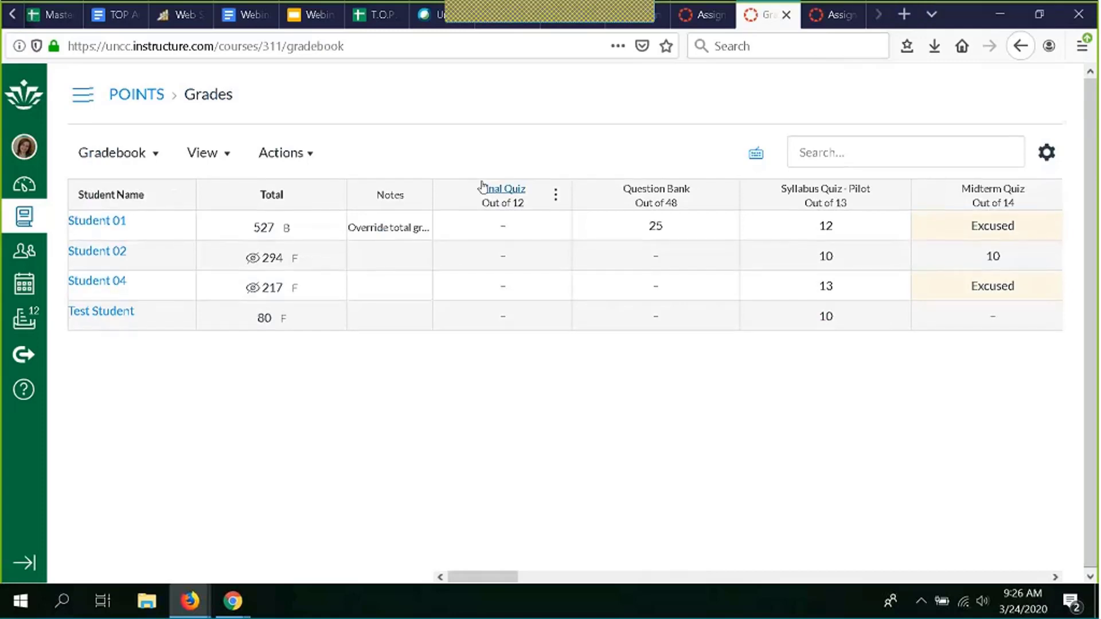
scroll(819, 285, "right", 10)
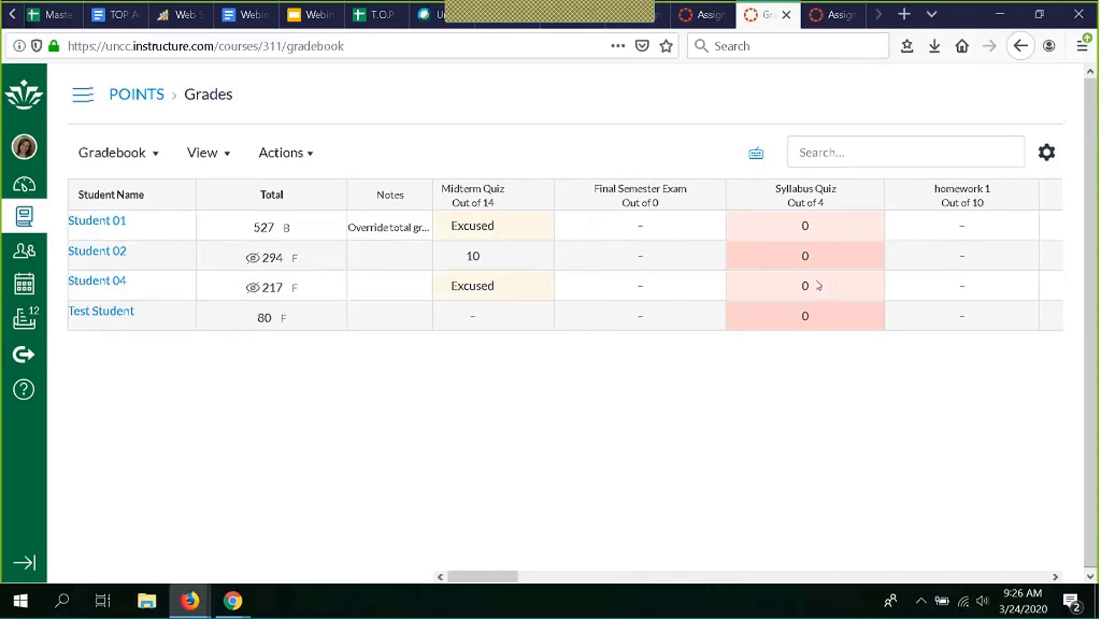
scroll(819, 286, "right", 5)
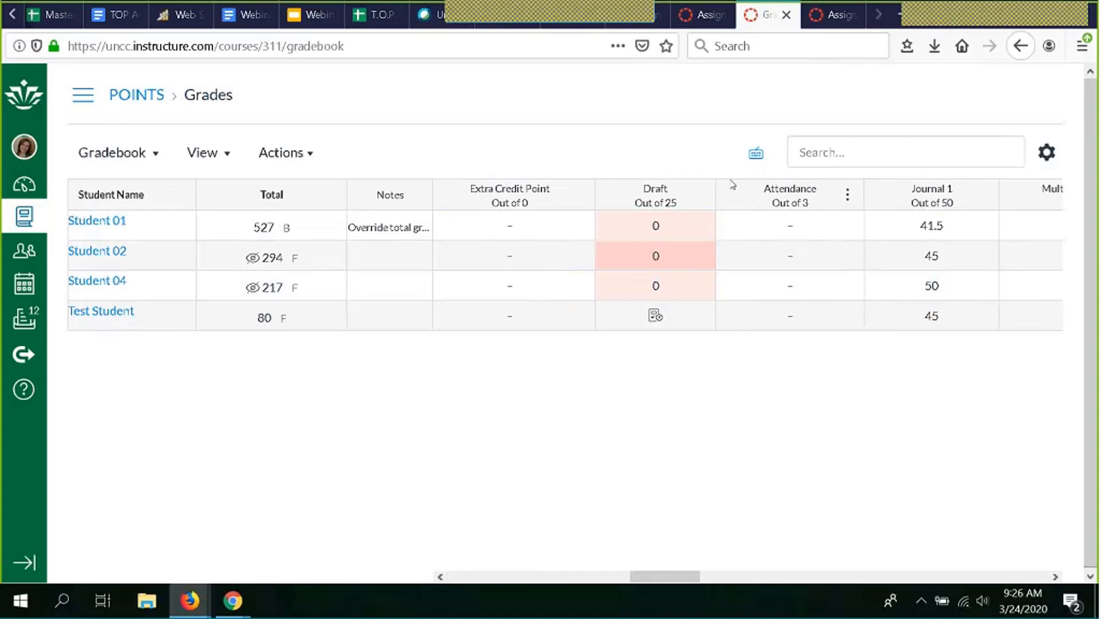
scroll(688, 314, "right", 3)
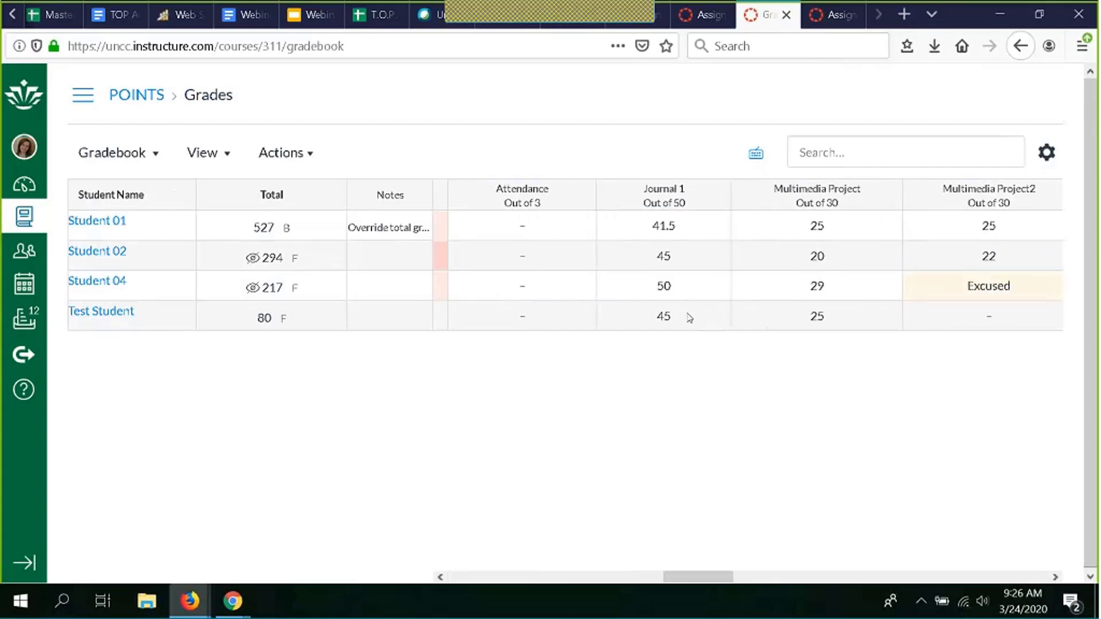
scroll(689, 317, "left", 4)
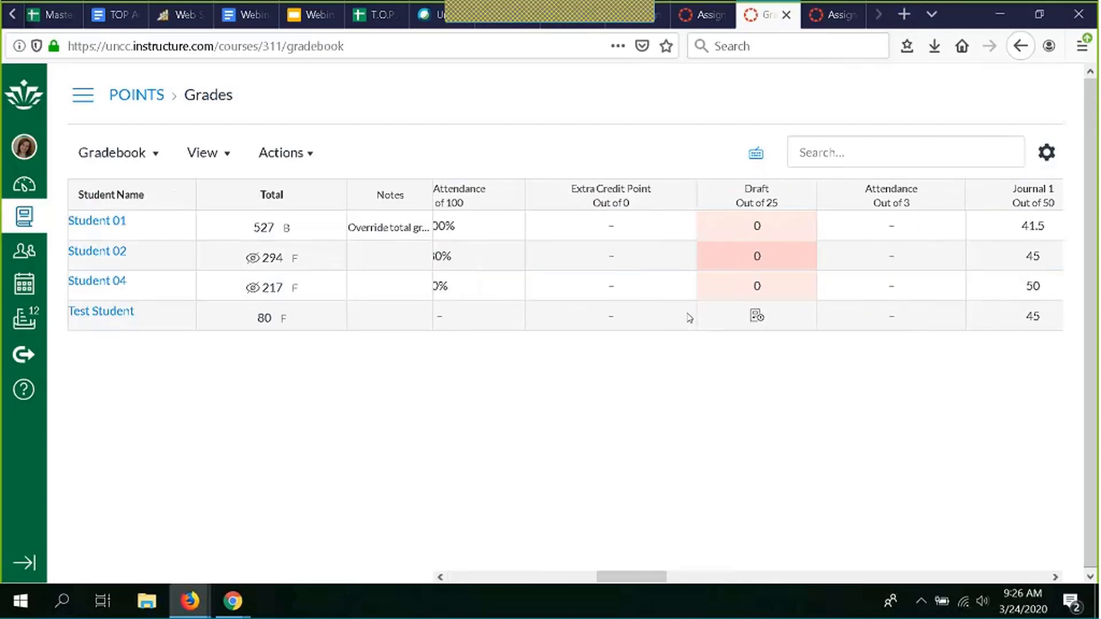
scroll(689, 318, "left", 6)
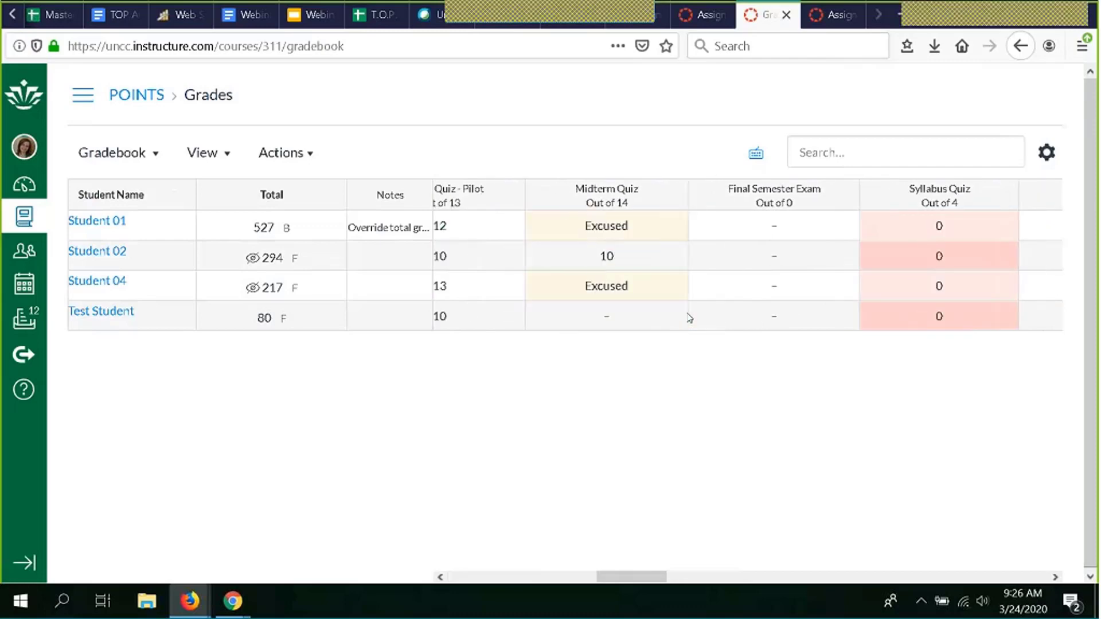
scroll(688, 315, "right", 3)
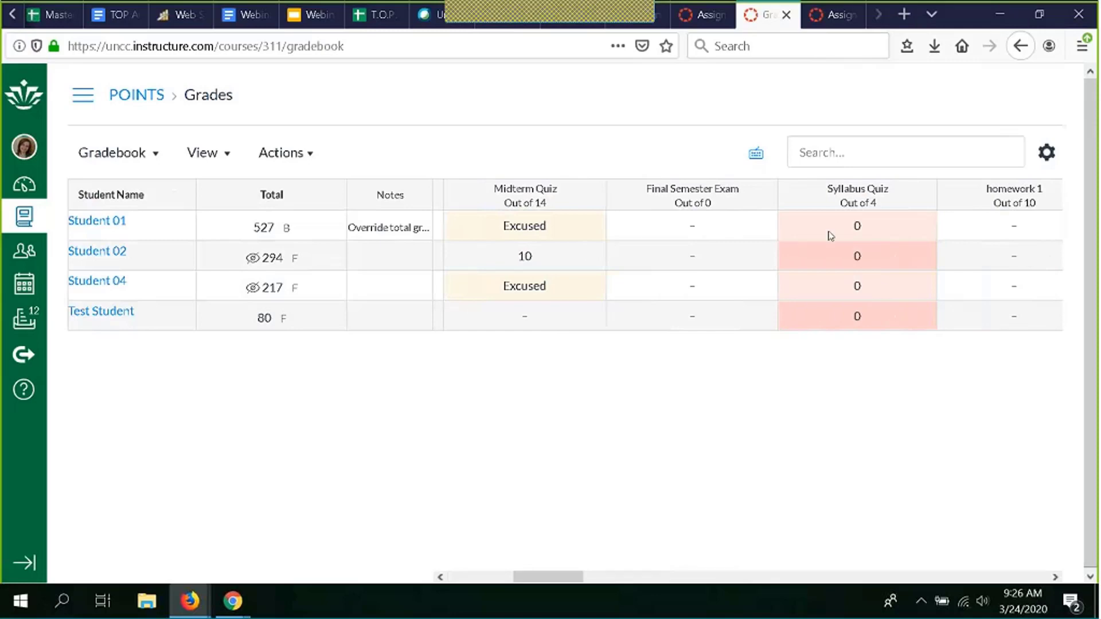
scroll(633, 298, "left", 1)
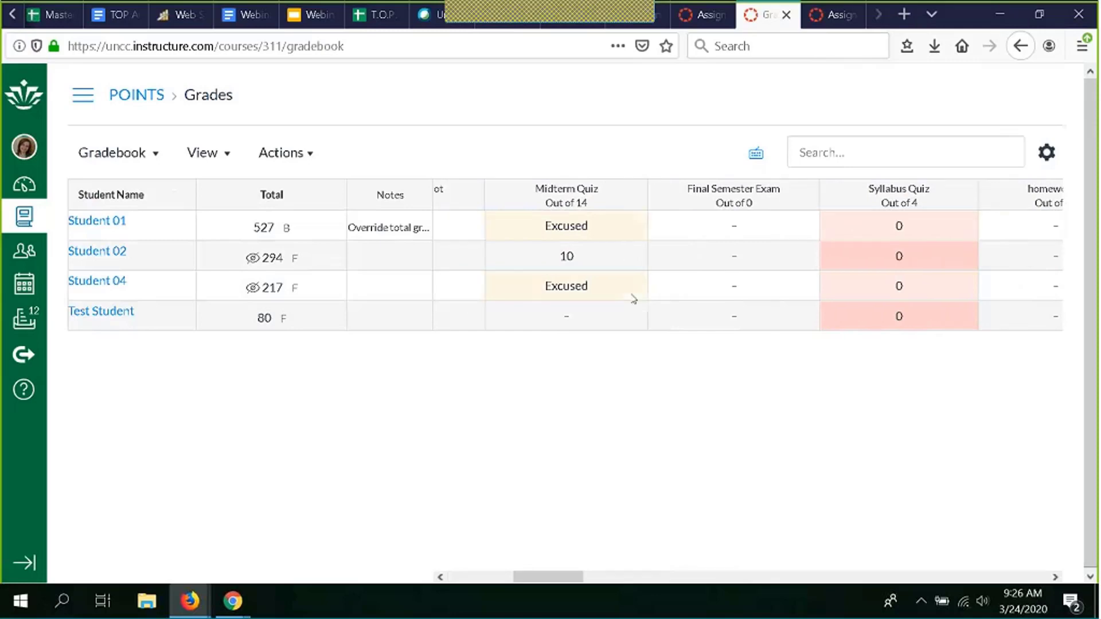
scroll(633, 298, "left", 1)
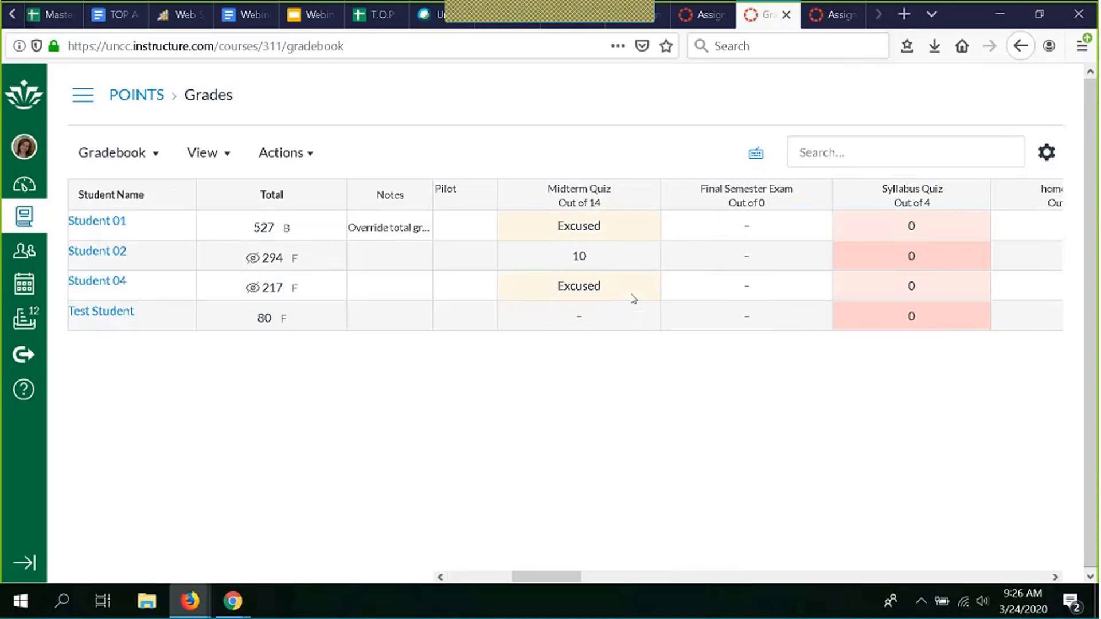
scroll(633, 298, "left", 1)
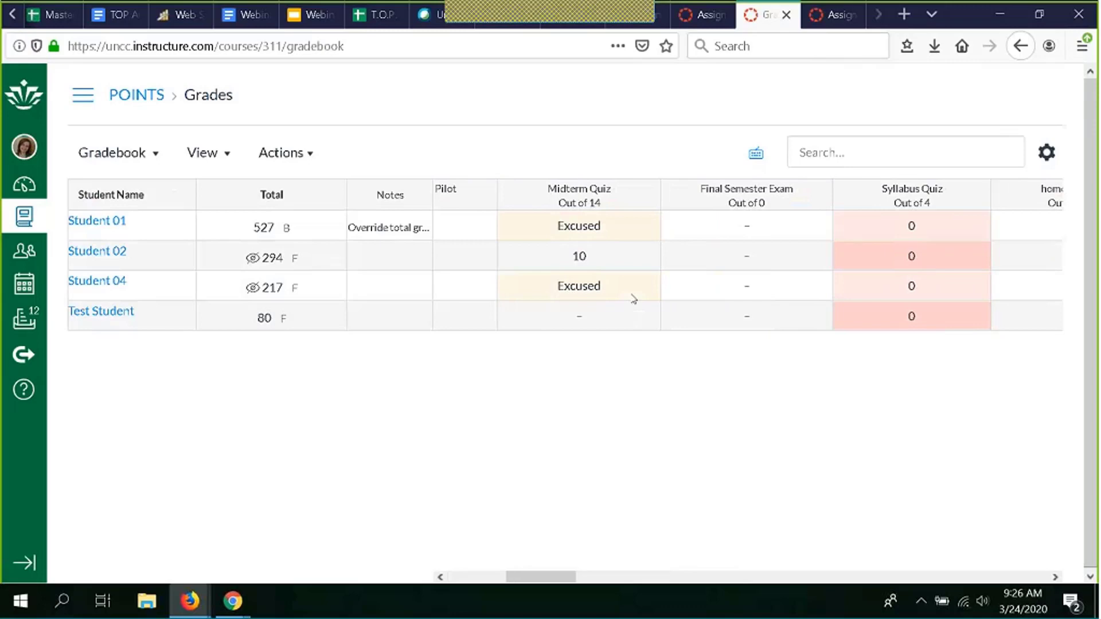
left_click(786, 229)
key("Escape")
- Enter Final Semester Exam grades in the Gradebook: 8 for Student 01, 9 for Student 02, and 'ex' to excuse Student 04
left_click(708, 233)
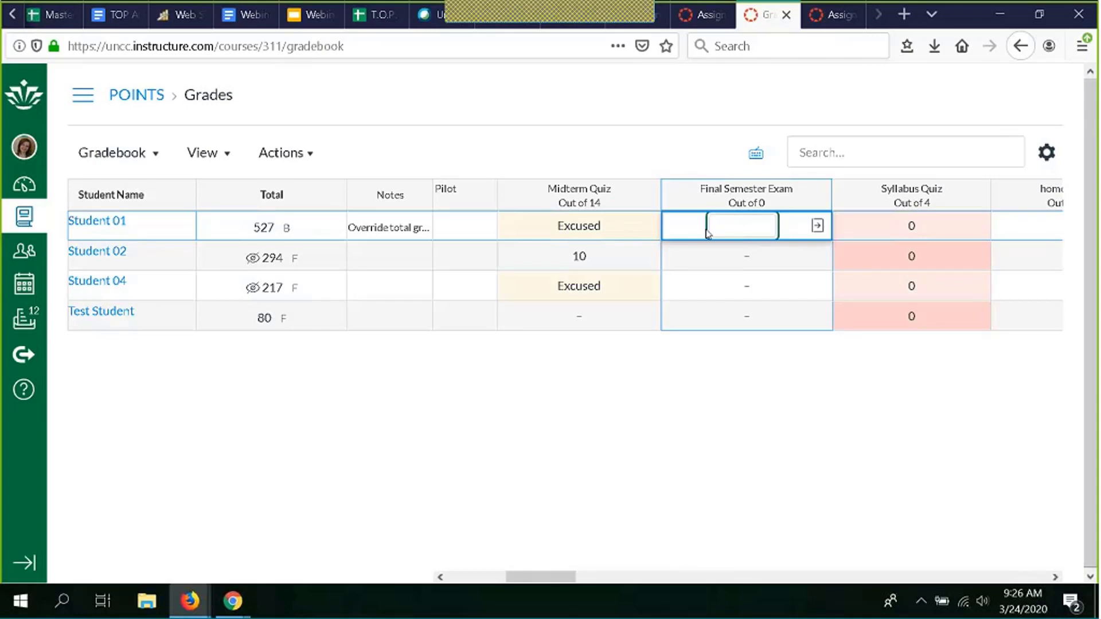
type("8")
key("Return")
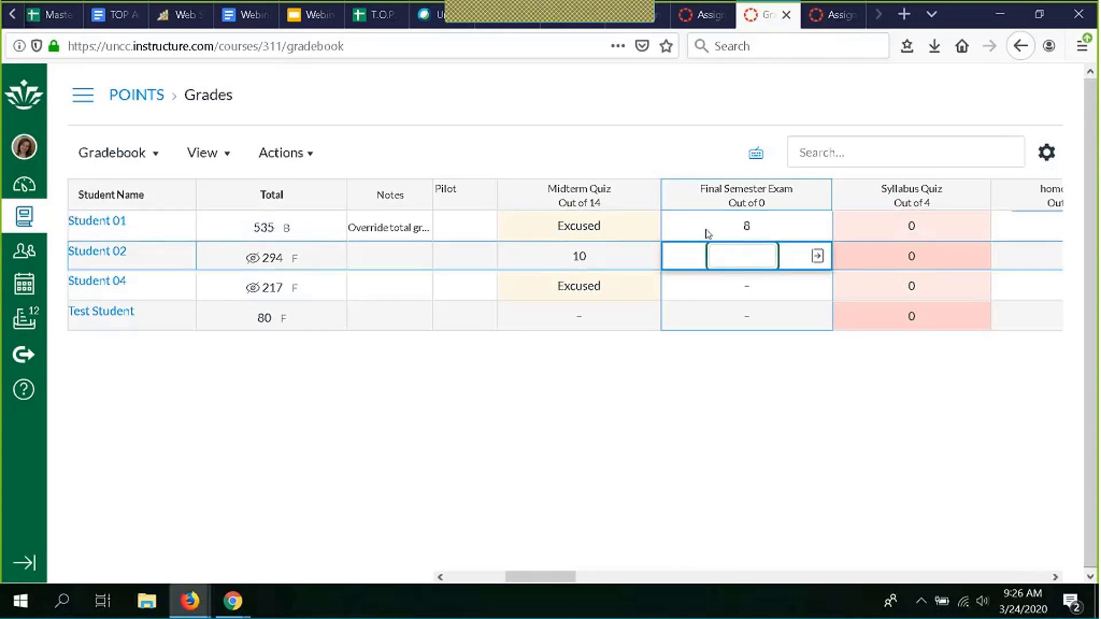
type("9")
key("Return")
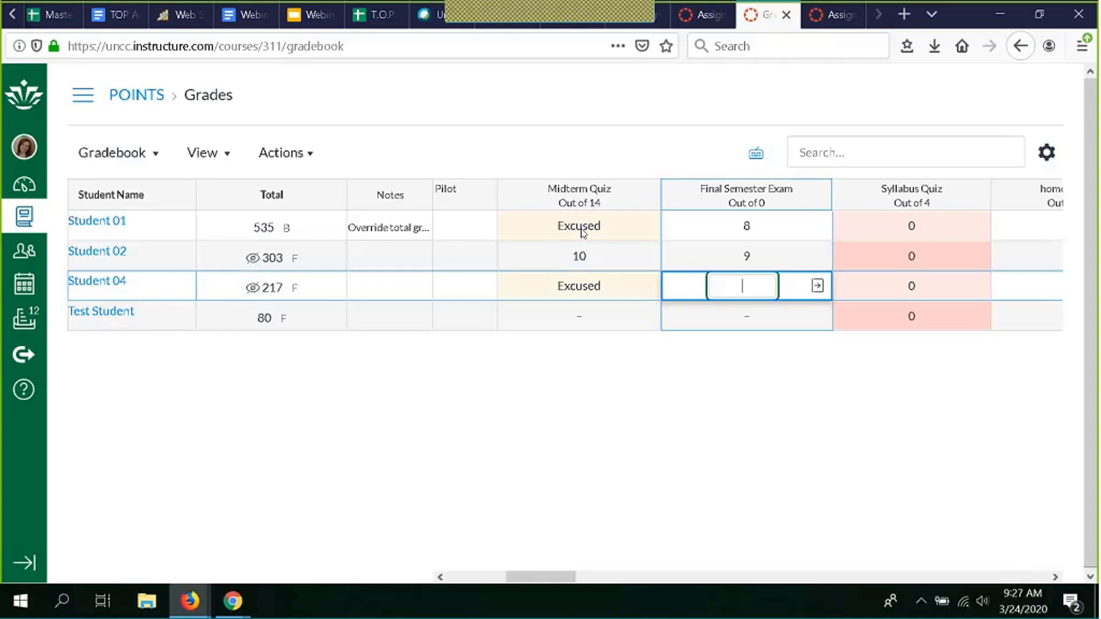
type("ex")
key("Return")
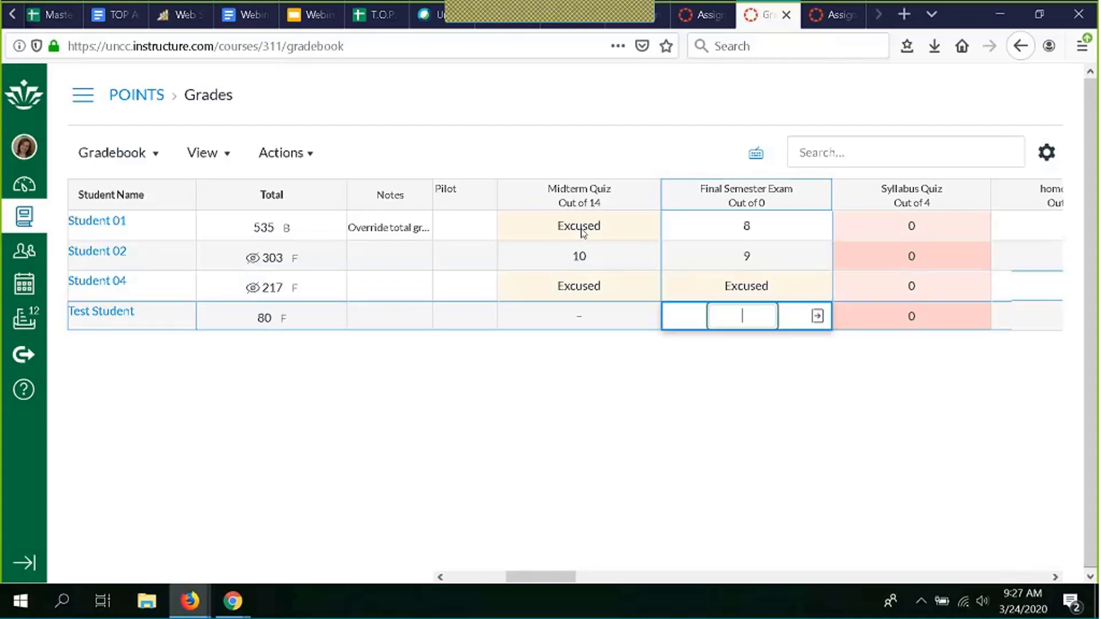